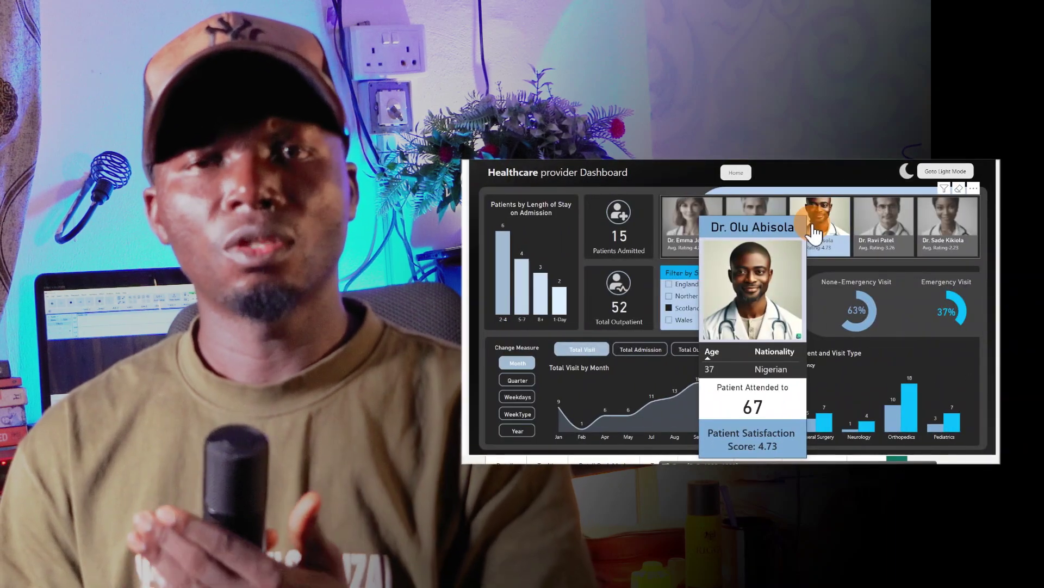
Preview the doctor card tooltips and filter the dashboard to the third doctor
mouse_move(888, 233)
mouse_move(951, 231)
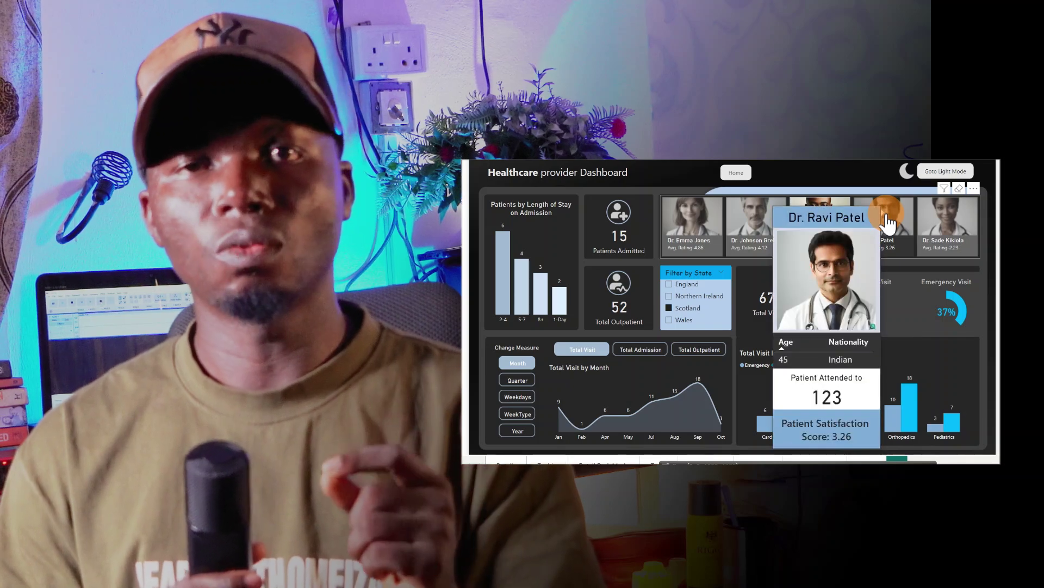
left_click(824, 220)
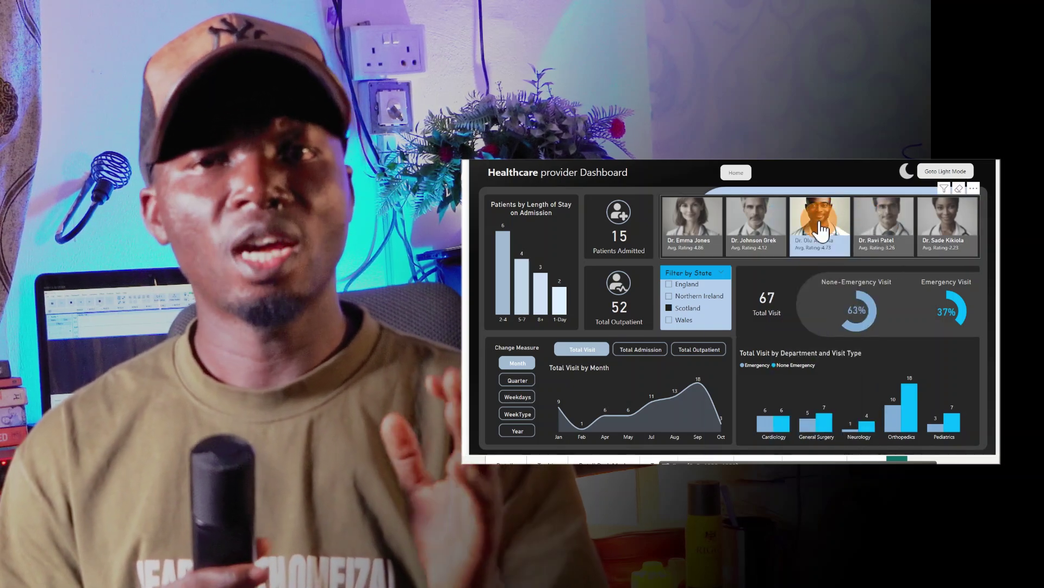
Preview the other doctor cards, then filter the dashboard to the first doctor
mouse_move(821, 231)
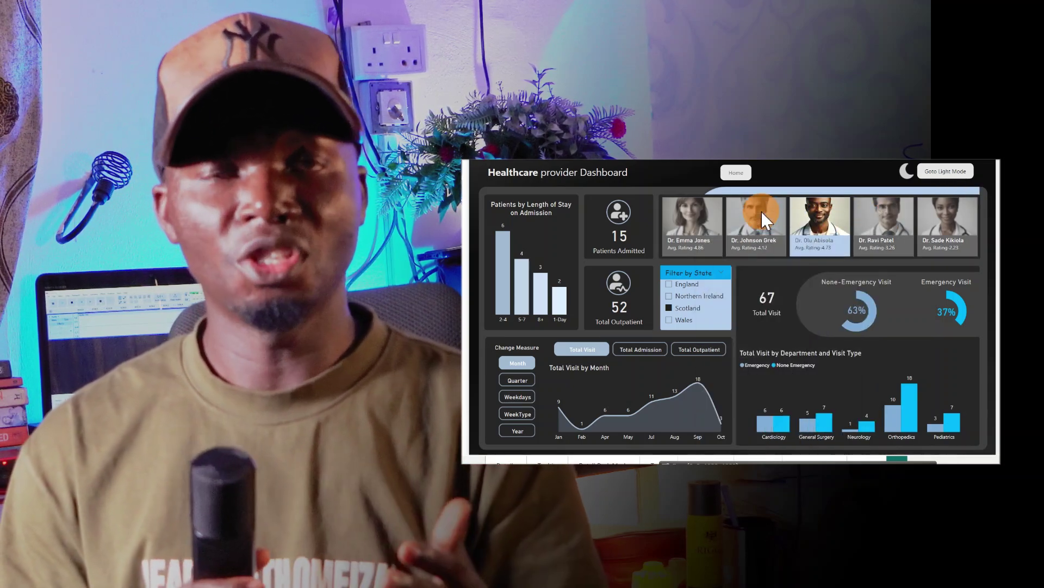
mouse_move(759, 228)
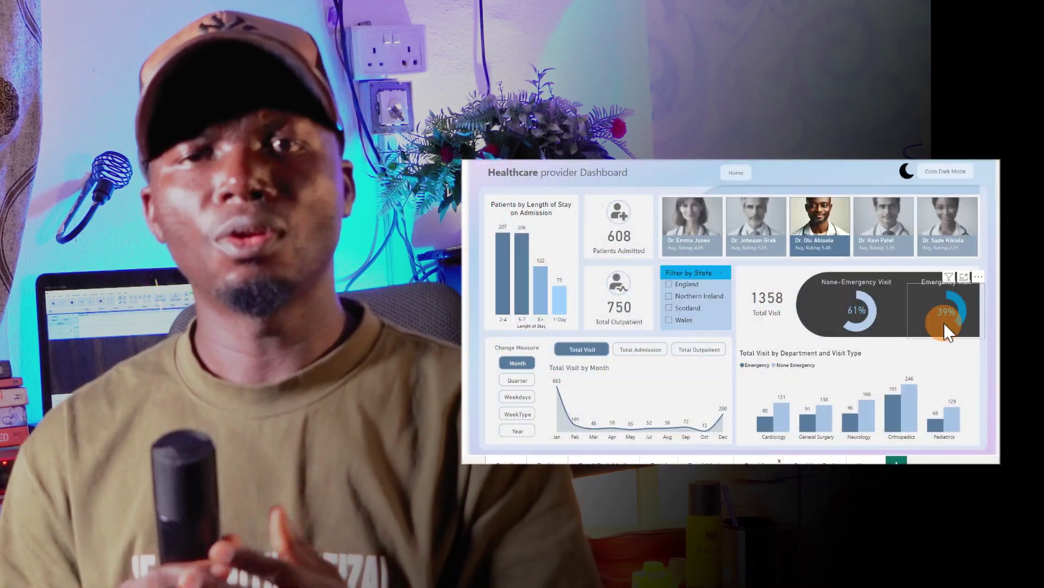
mouse_move(956, 235)
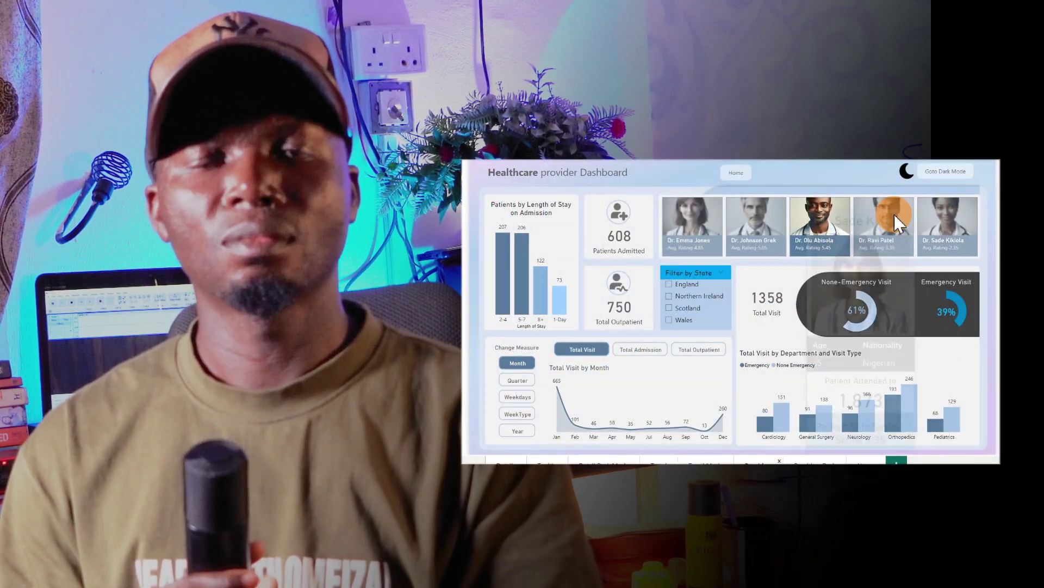
mouse_move(895, 226)
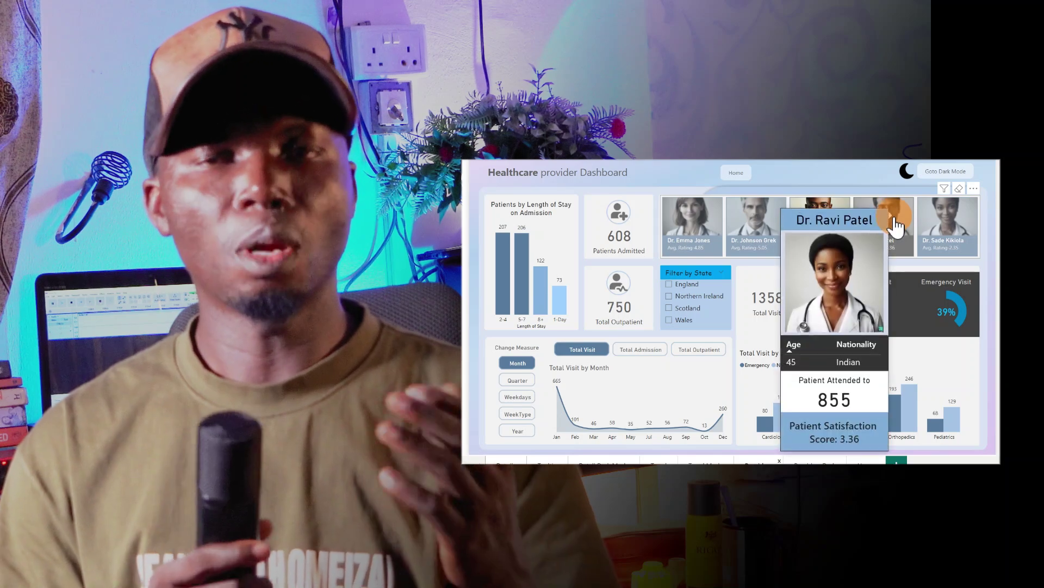
mouse_move(823, 215)
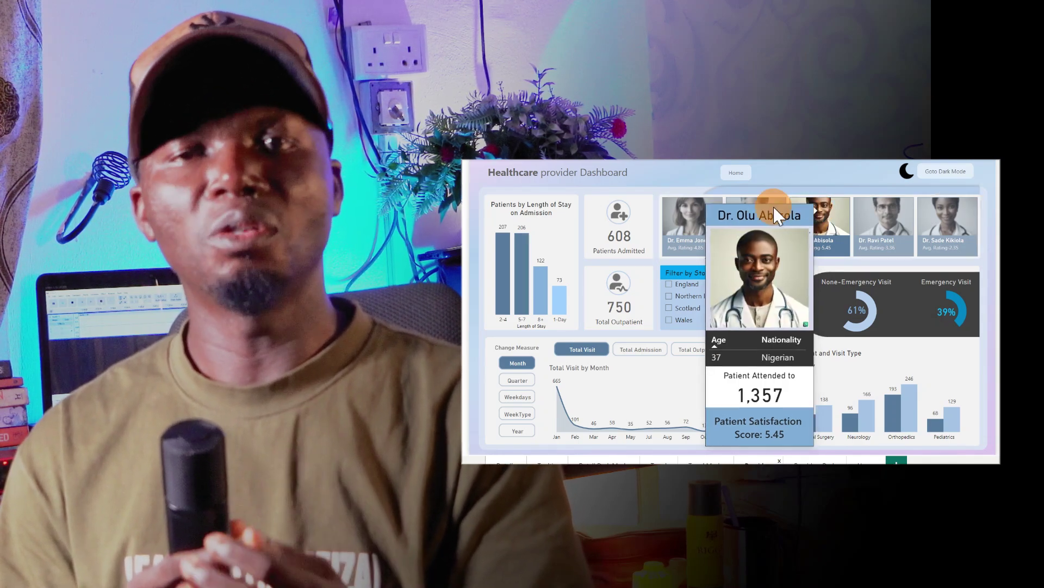
mouse_move(758, 221)
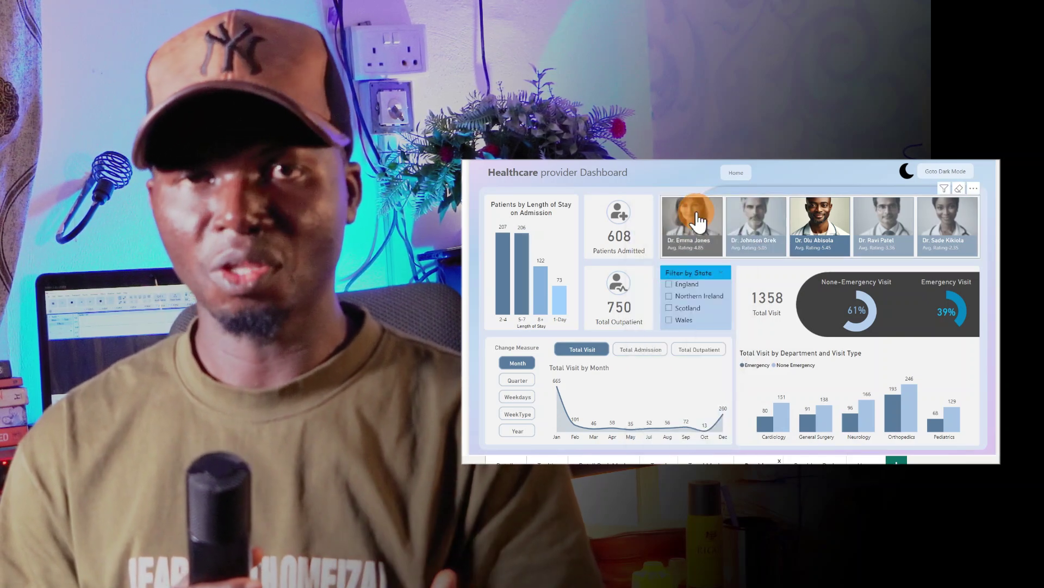
mouse_move(698, 220)
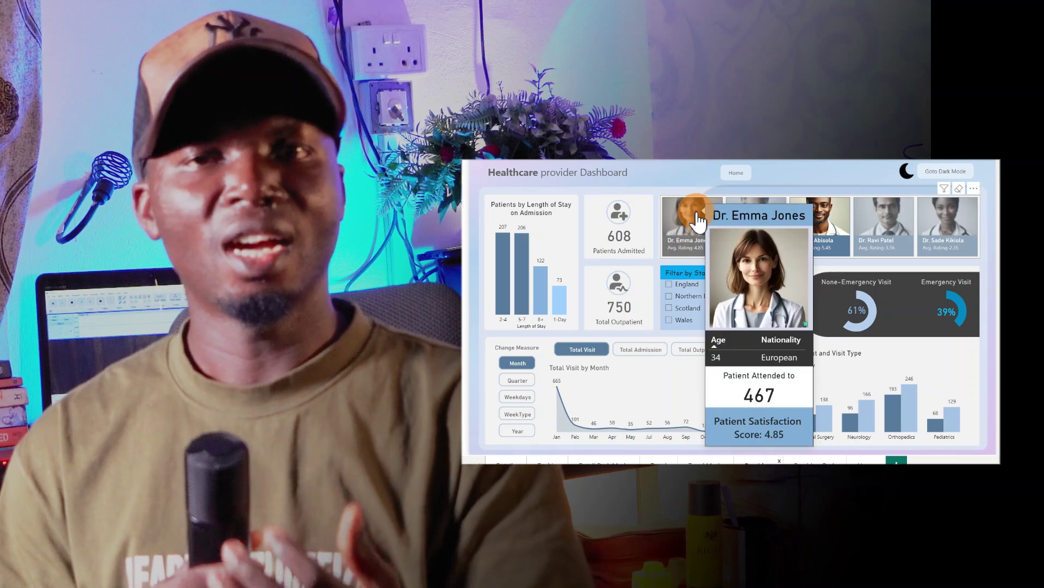
left_click(698, 220)
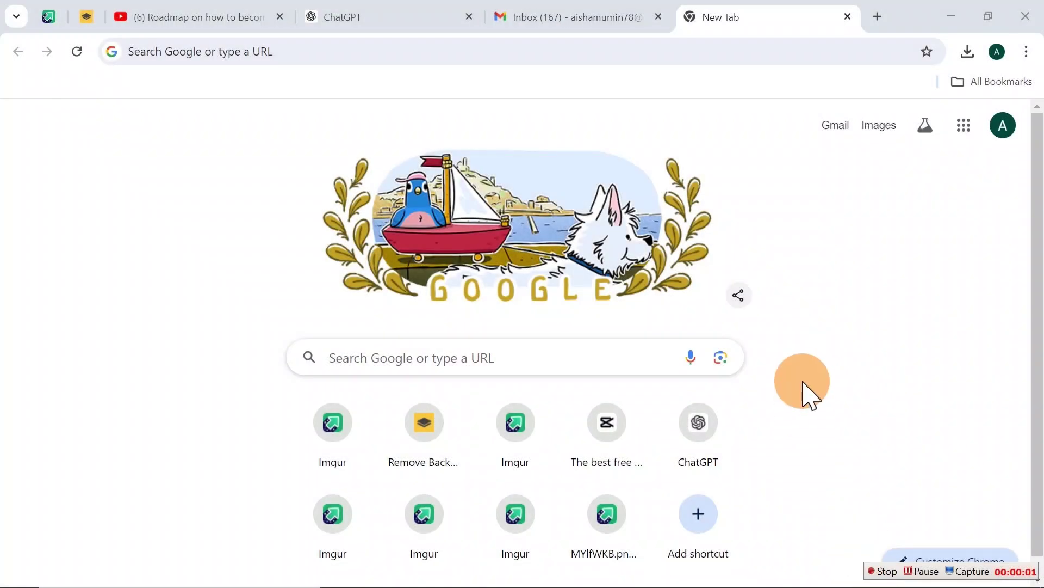
Load imgur.com in the browser
left_click(303, 60)
type("imgur.com")
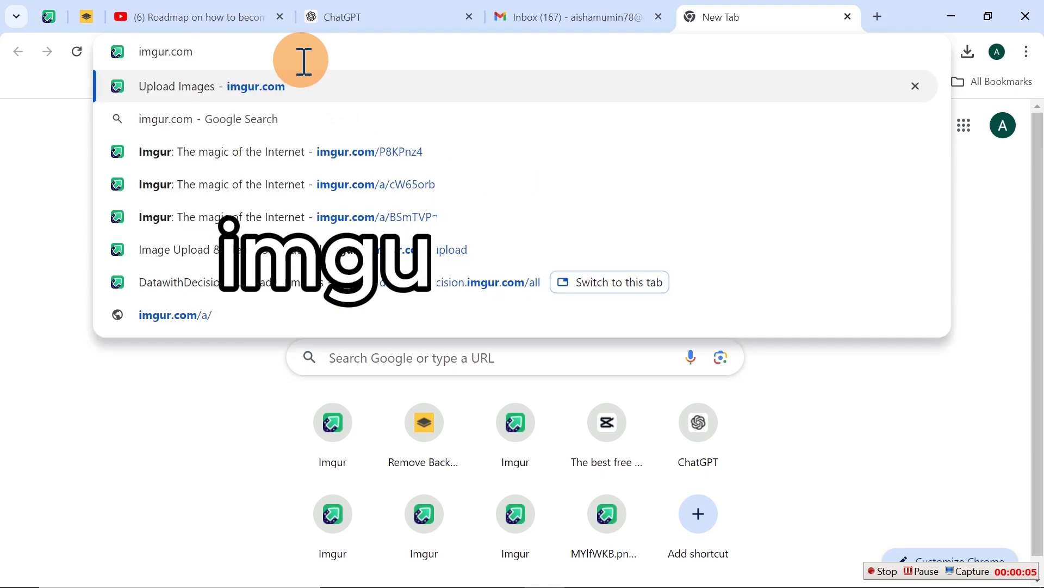
key("Return")
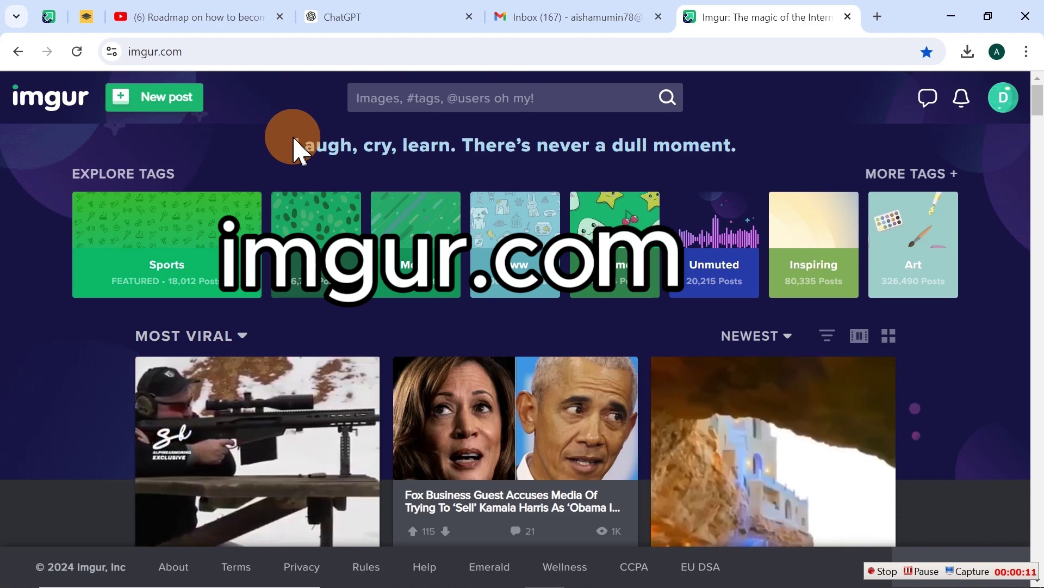
View the account's About page, then start a new Imgur post
left_click(1002, 104)
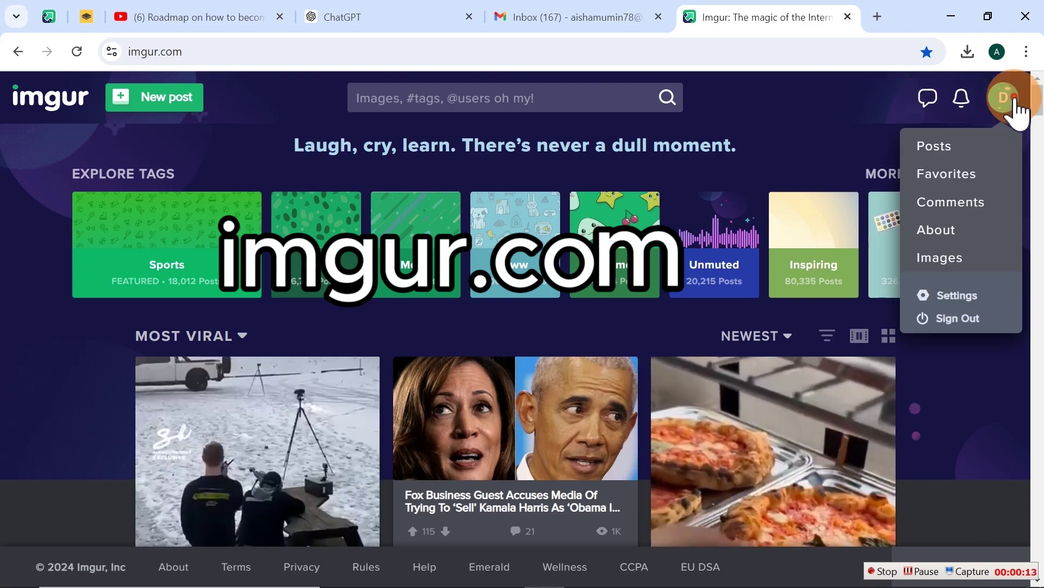
left_click(960, 231)
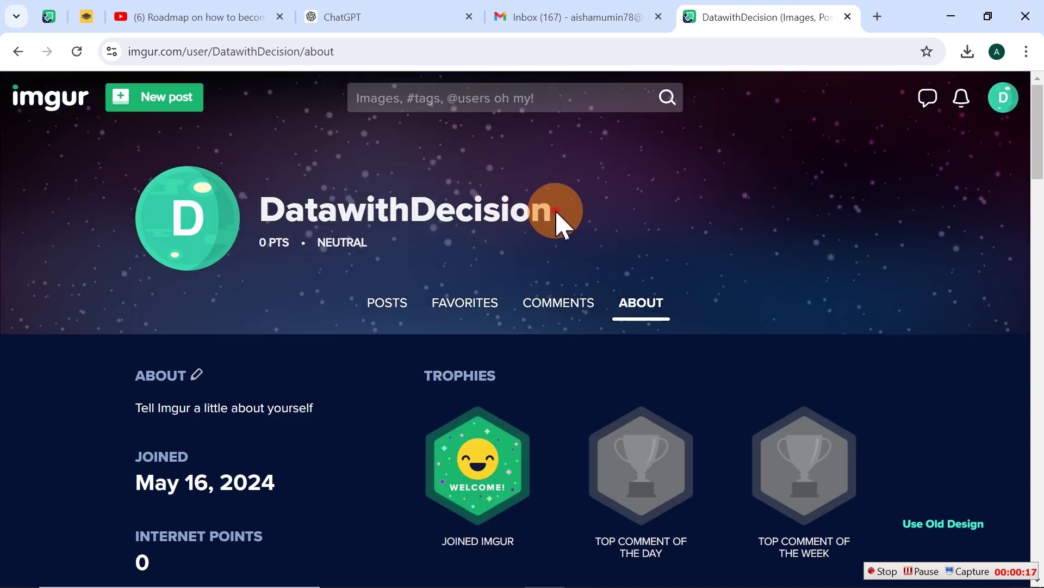
left_click_drag(560, 221, 235, 231)
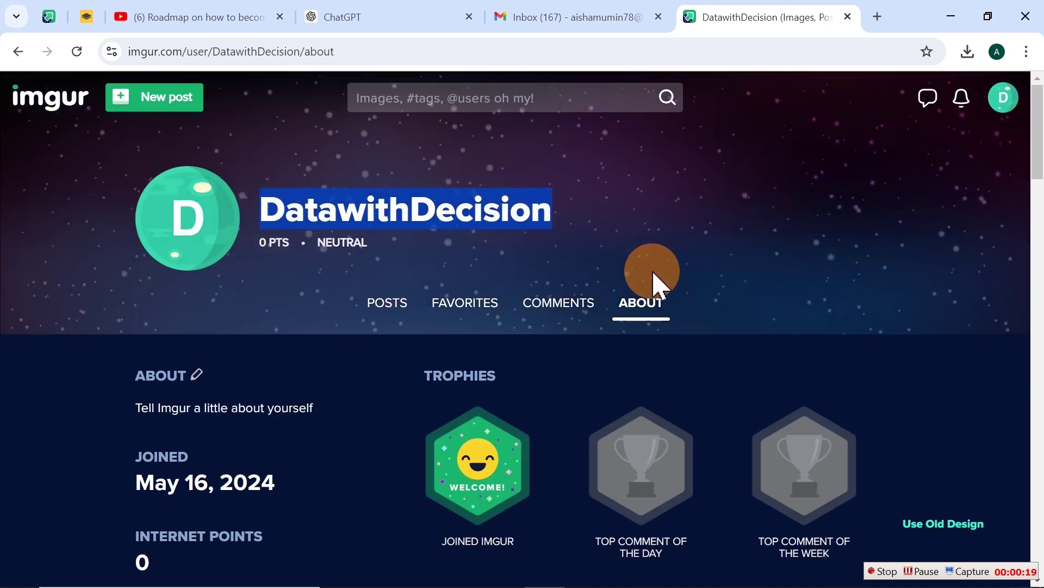
left_click(646, 241)
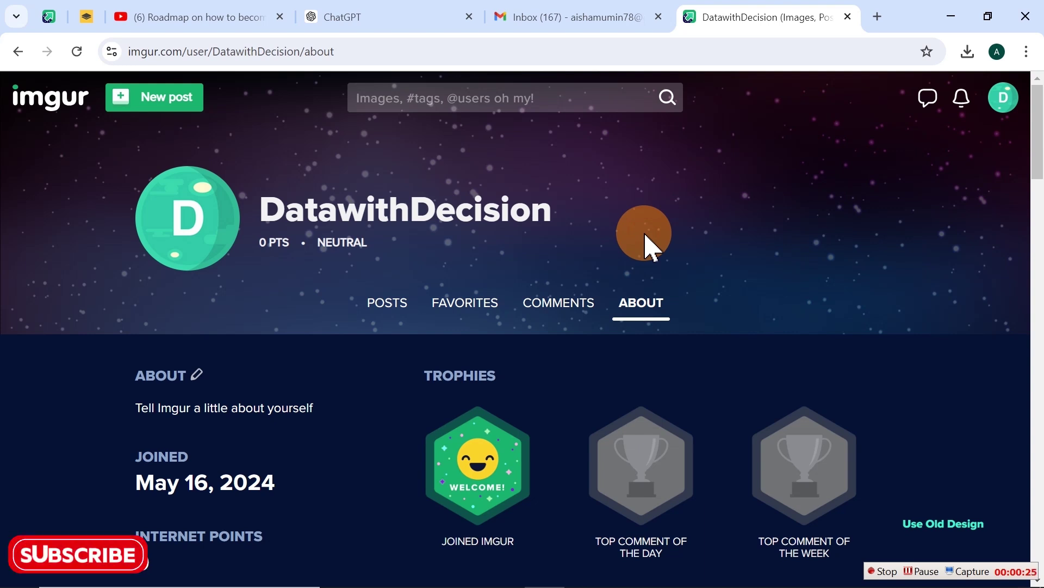
left_click(145, 106)
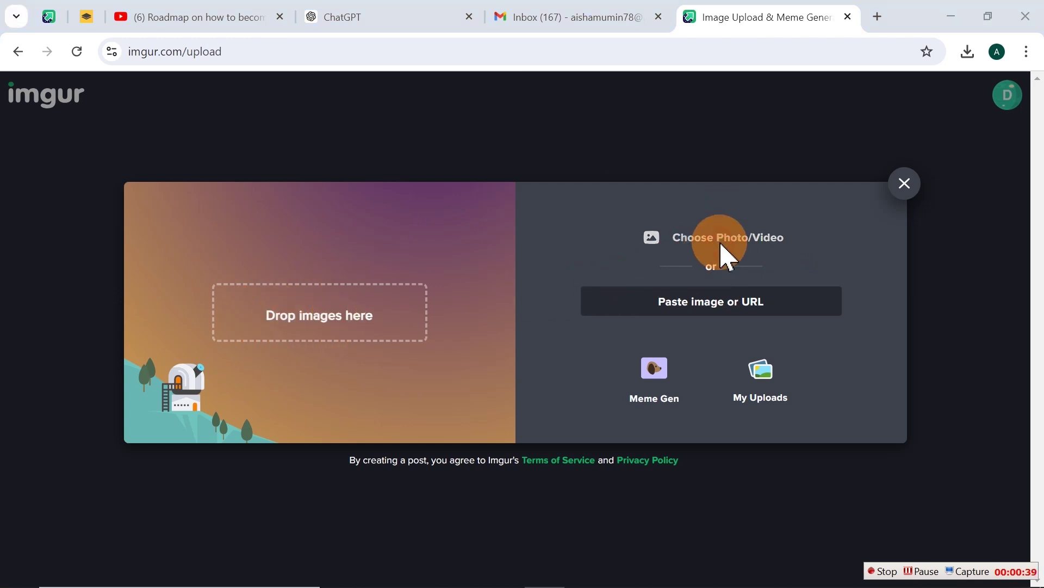
Upload the Doctor 01 photo and the next doctor photo to the new post
left_click(724, 248)
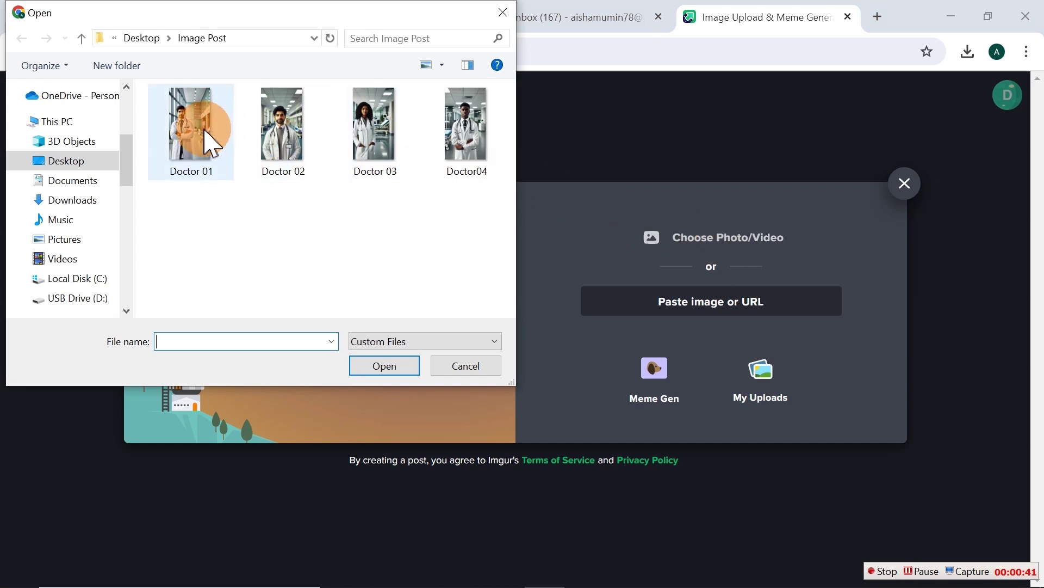
double_click(212, 144)
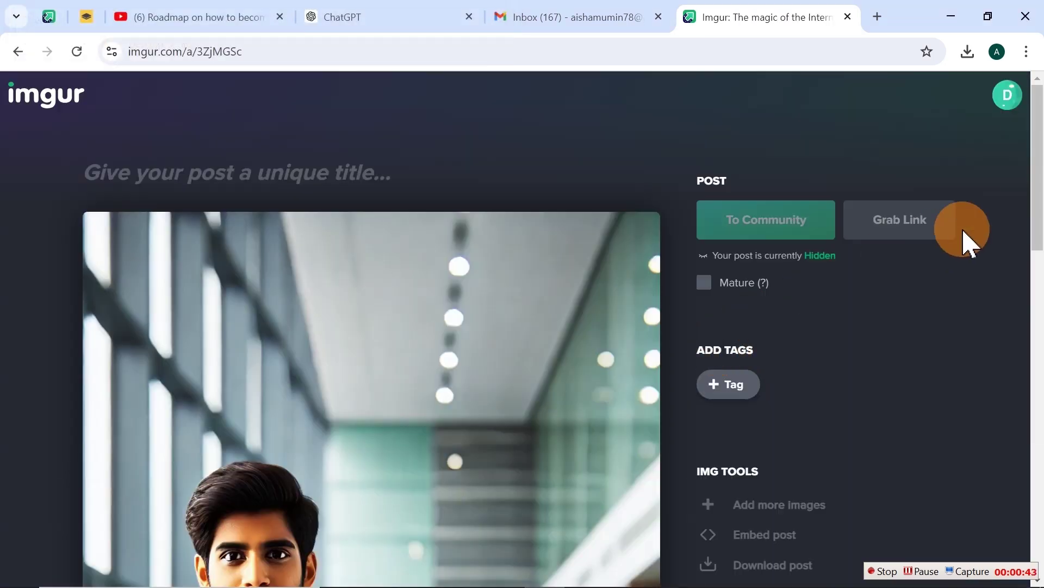
left_click_drag(1035, 168, 1039, 544)
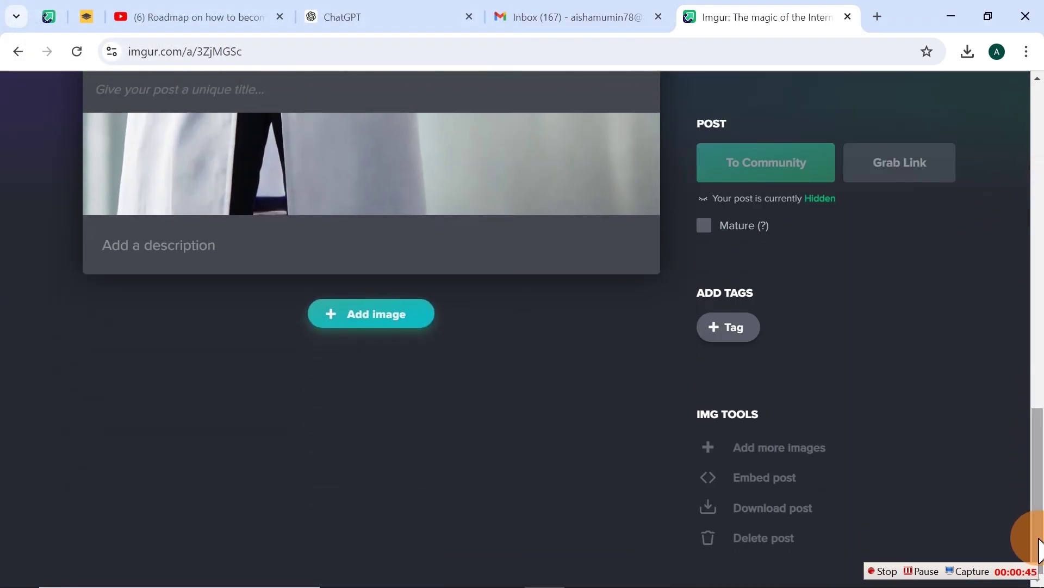
left_click(377, 321)
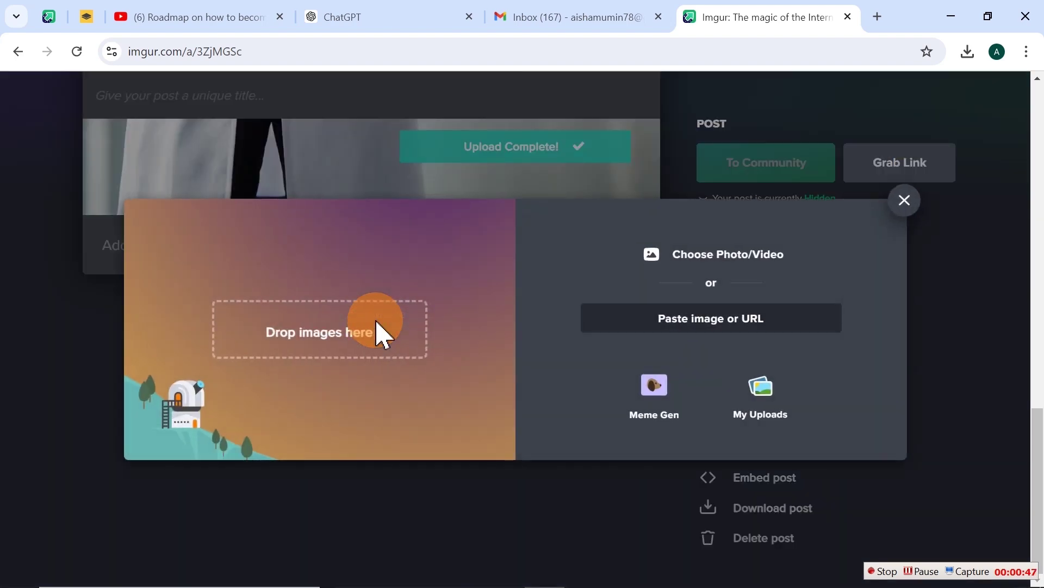
left_click(714, 275)
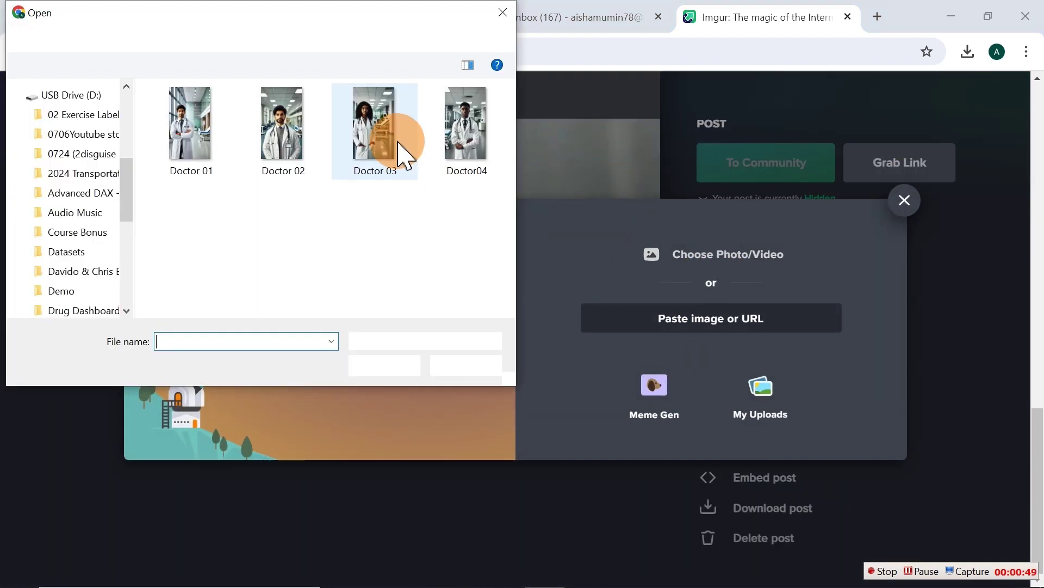
left_click(280, 163)
double_click(272, 159)
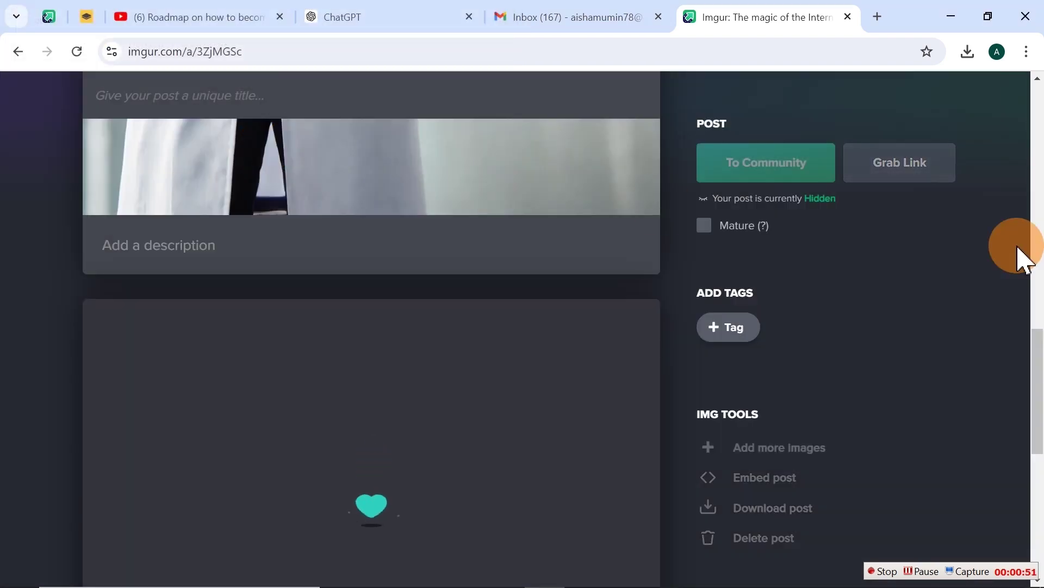
left_click_drag(1039, 335, 1033, 525)
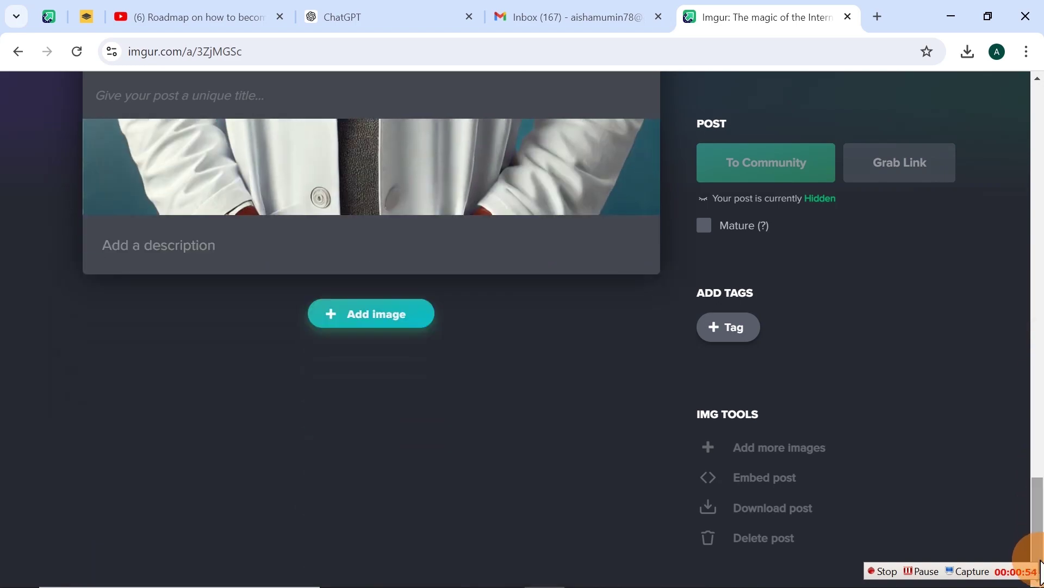
Add the Doctor 03 and Doctor04 photos, then begin editing an image description
left_click(363, 314)
left_click(718, 254)
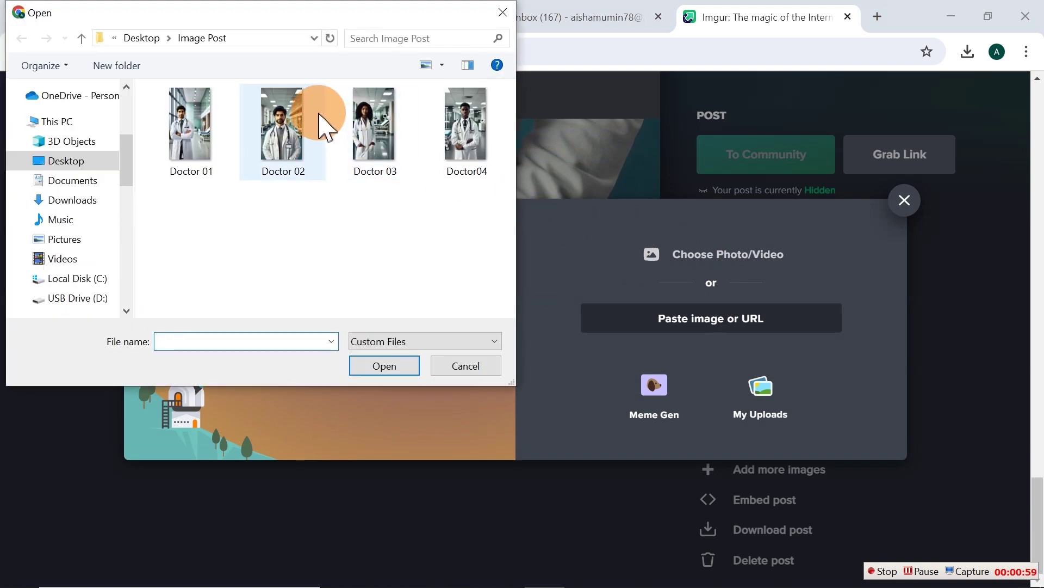
double_click(374, 130)
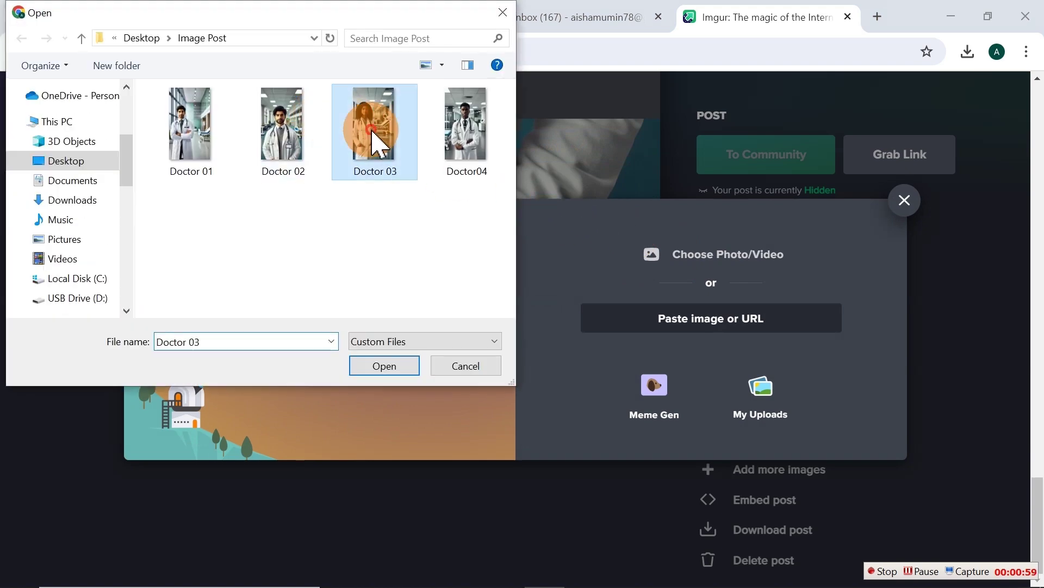
left_click_drag(1037, 357, 1043, 518)
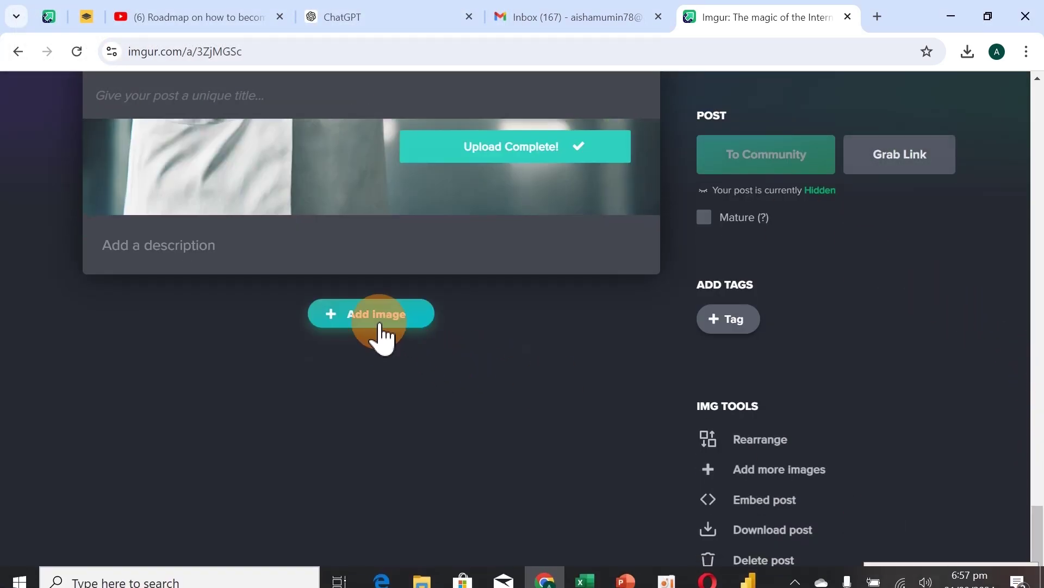
left_click(379, 322)
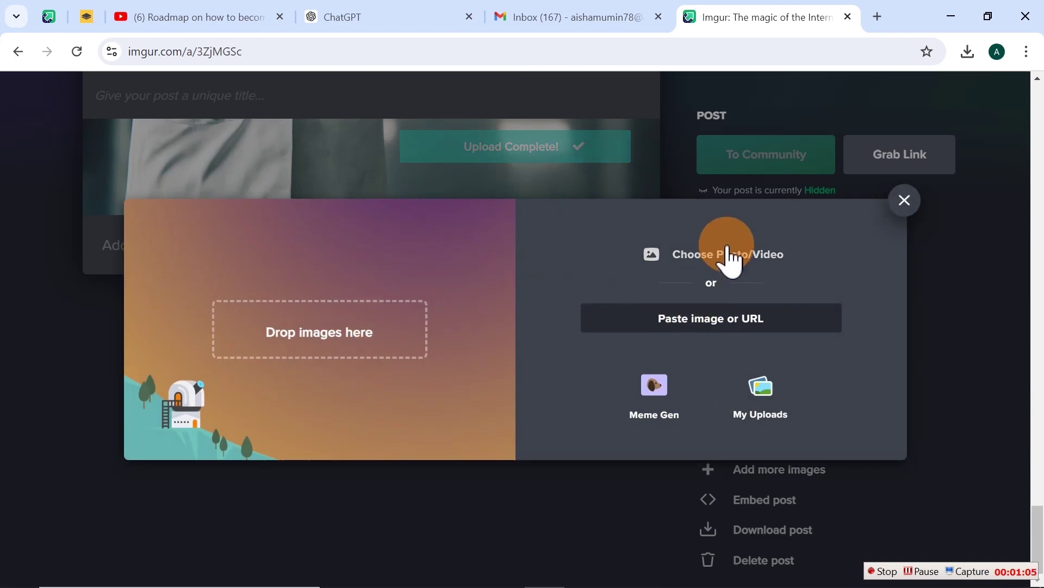
left_click(729, 254)
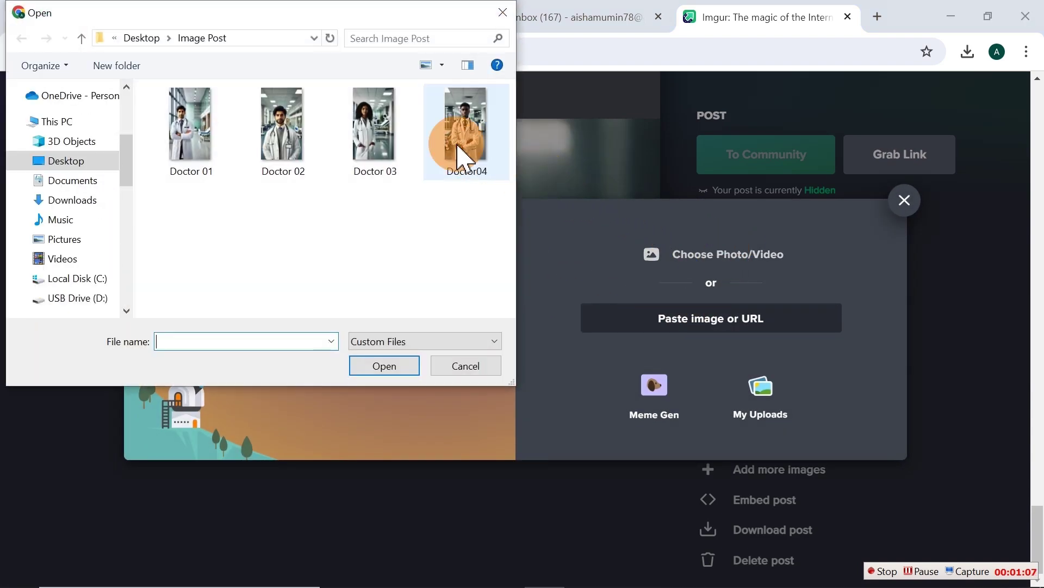
double_click(447, 133)
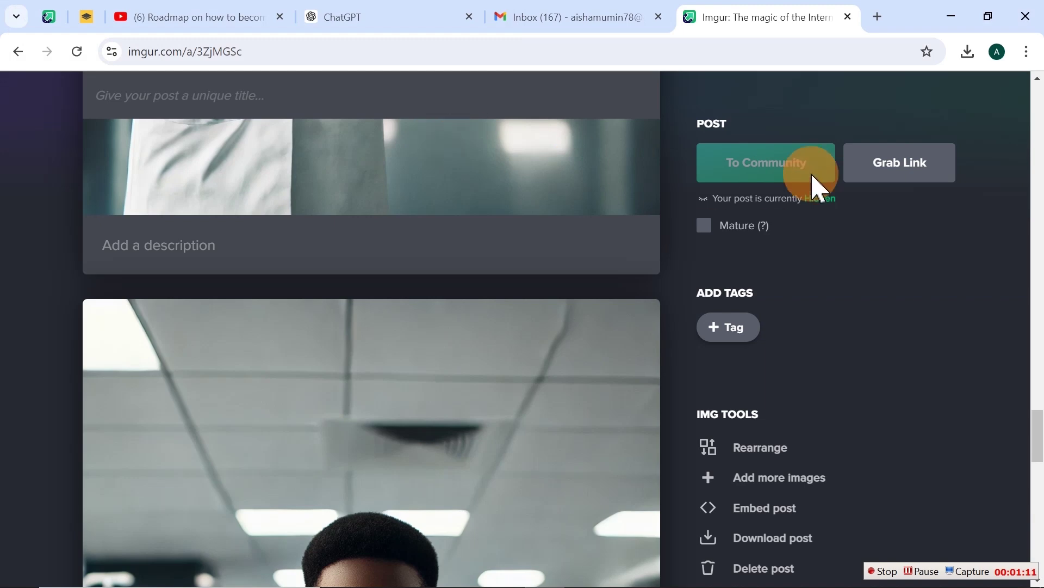
left_click_drag(1035, 430, 1038, 544)
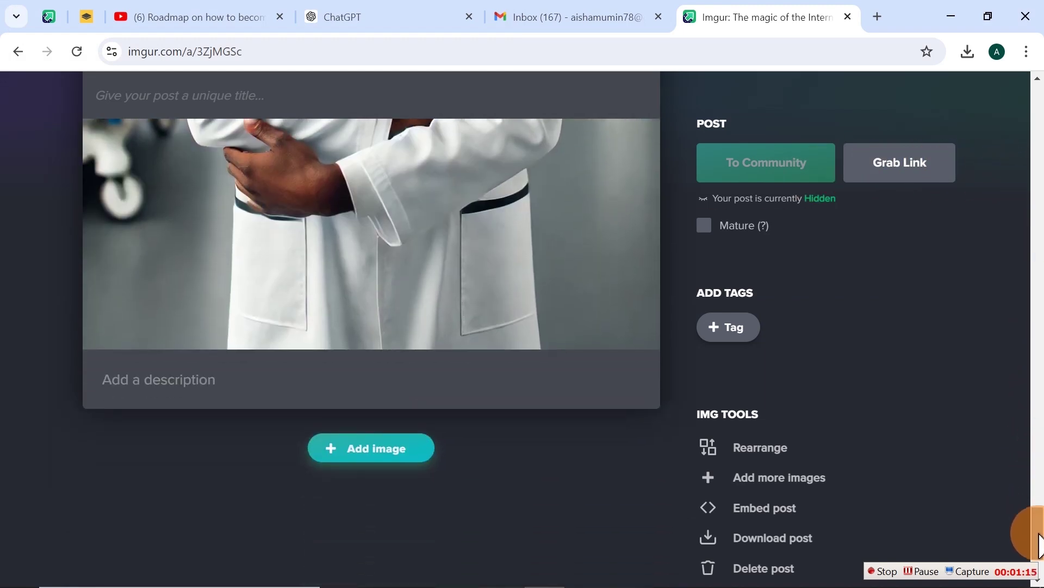
left_click(149, 389)
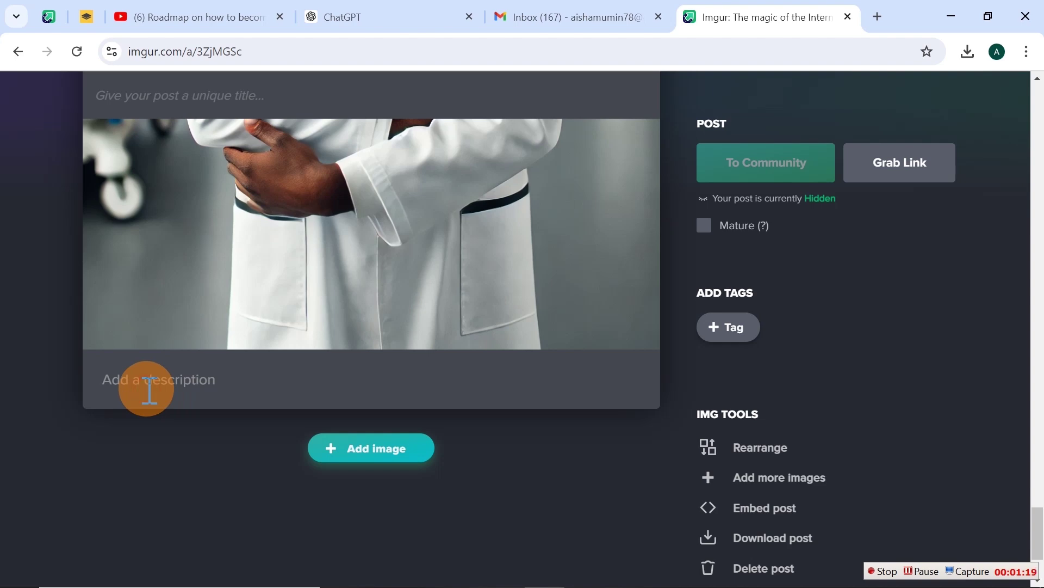
left_click_drag(1036, 531, 1036, 87)
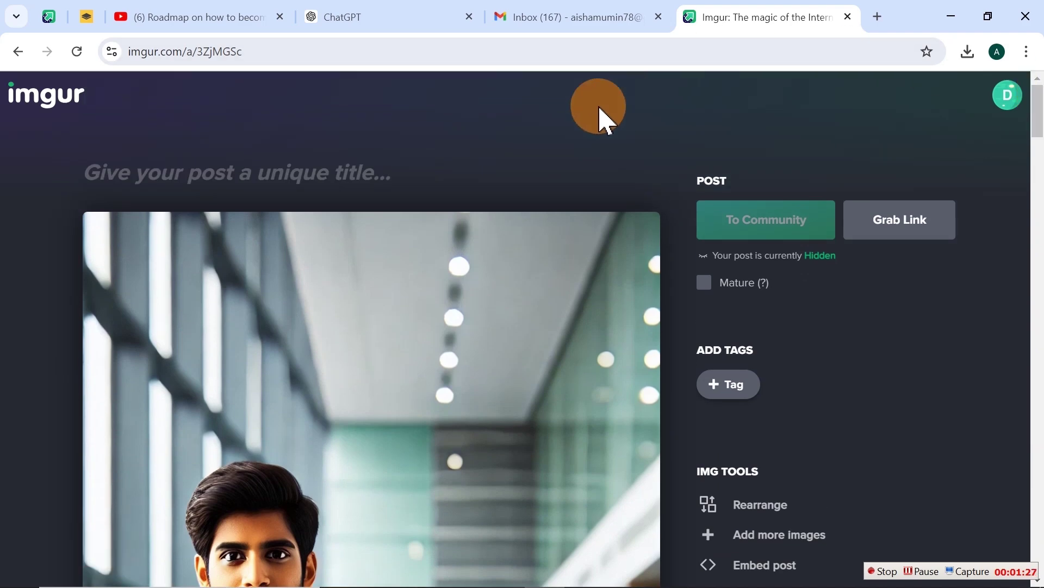
mouse_move(501, 274)
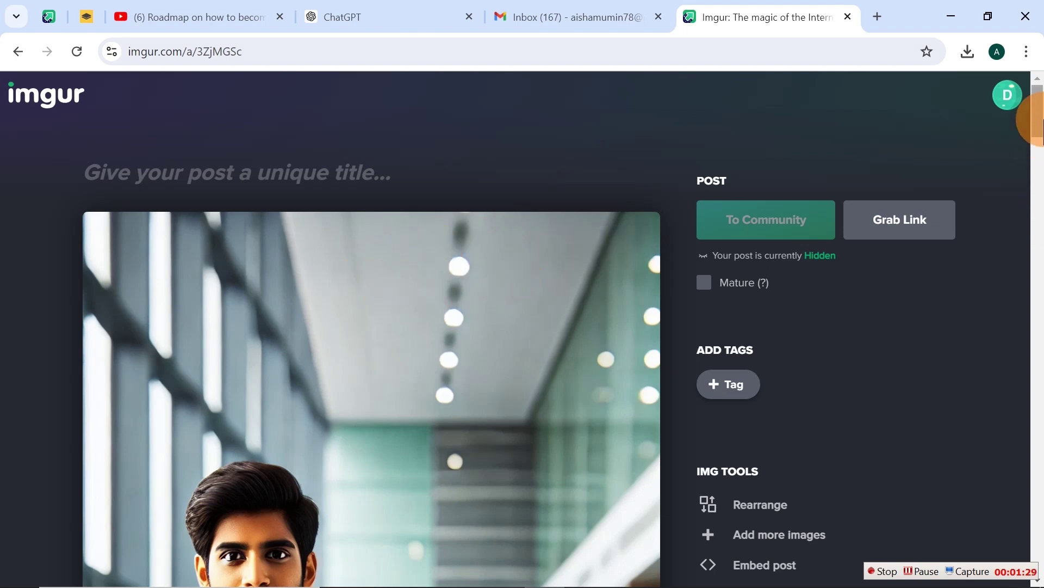
left_click_drag(1042, 116, 1042, 128)
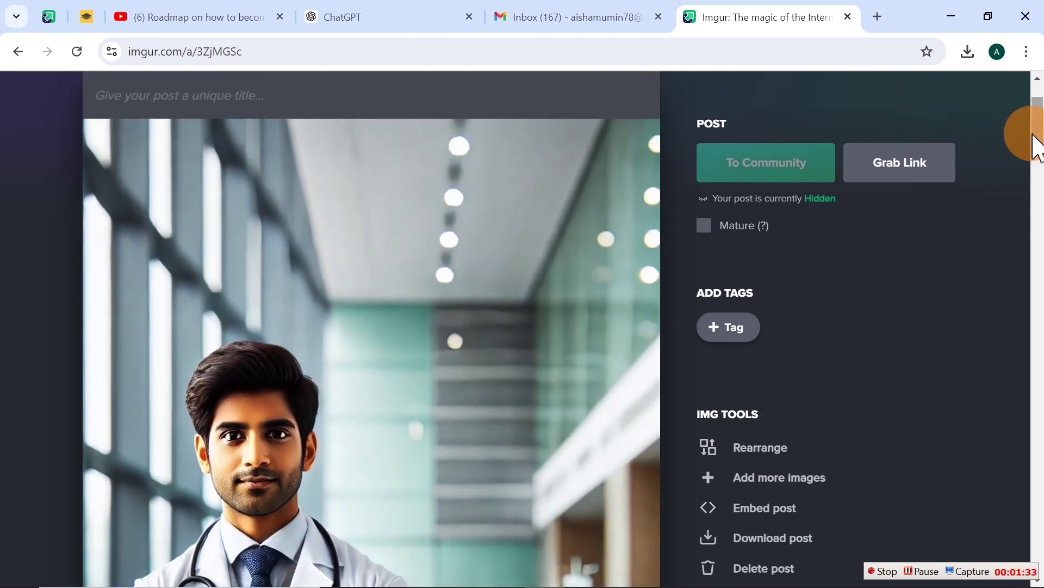
left_click_drag(1039, 144, 1038, 129)
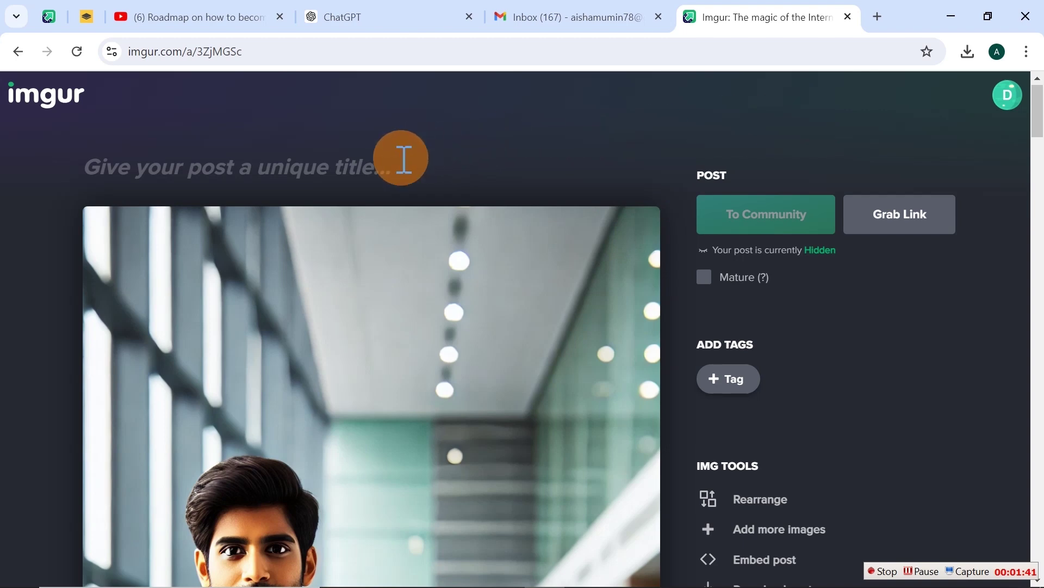
Copy the first image's direct .png link from the account's Images list
left_click(1011, 103)
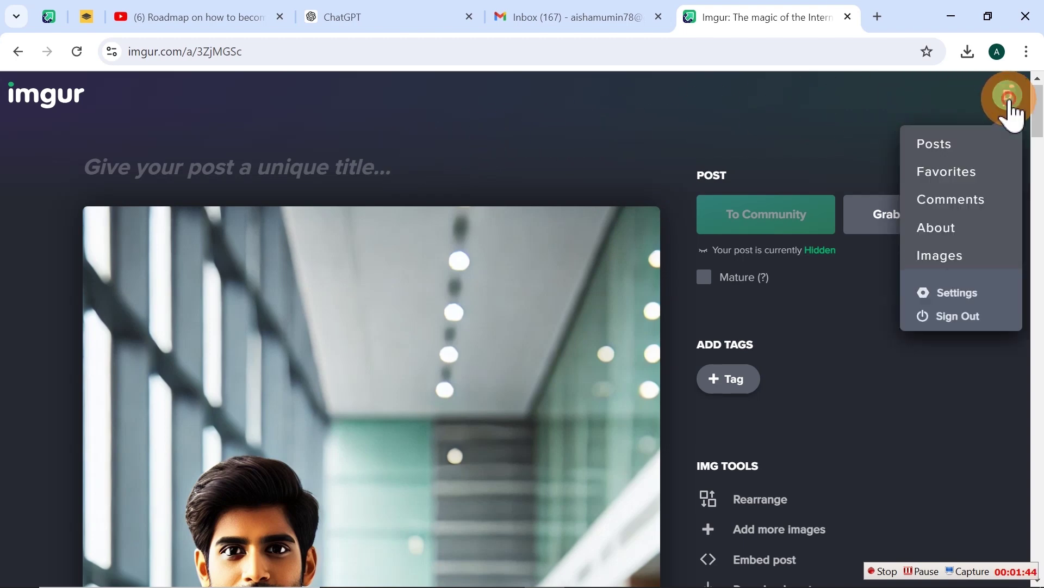
left_click(963, 260)
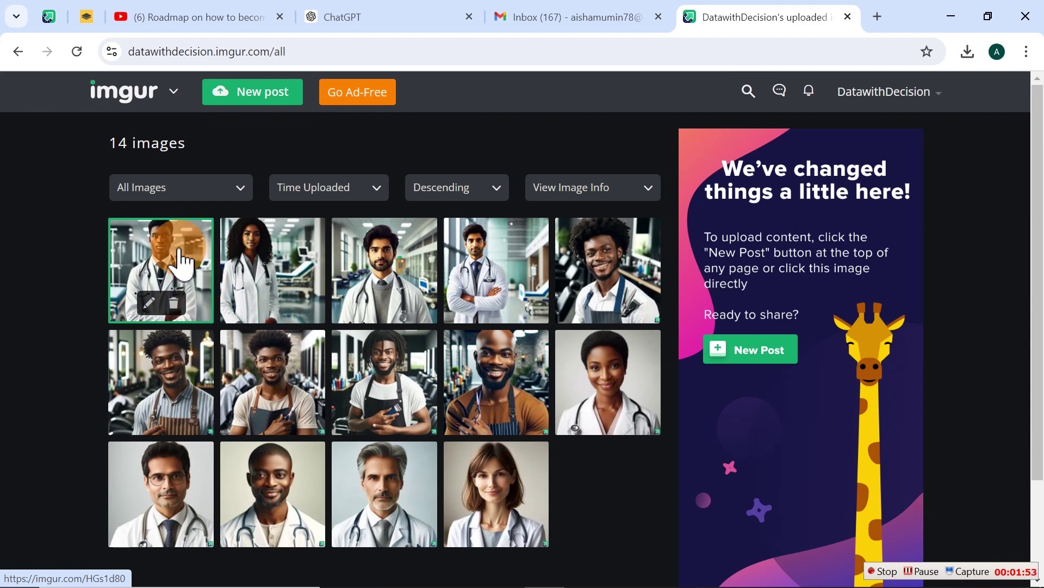
left_click(165, 269)
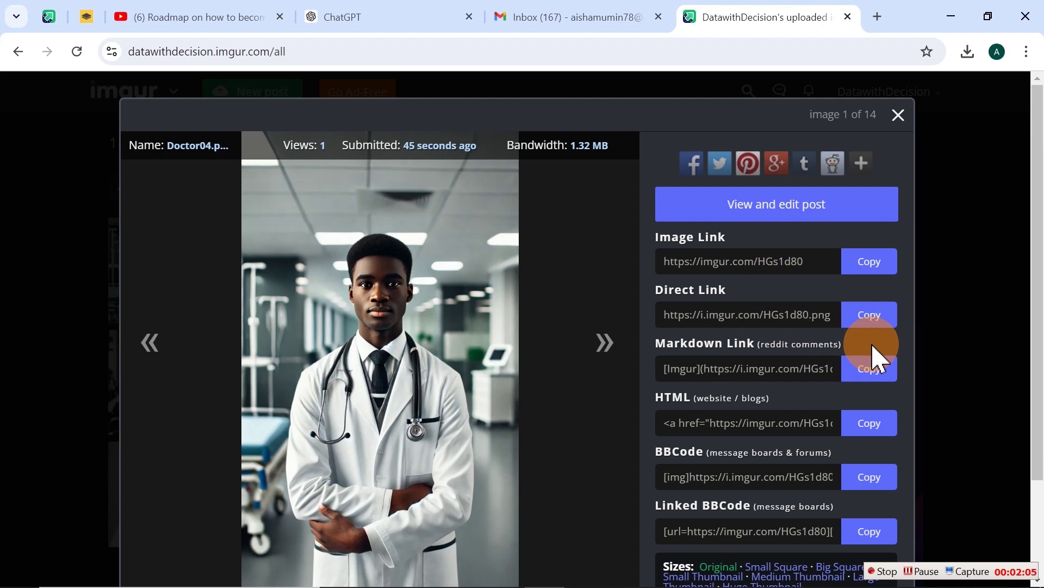
left_click_drag(841, 318, 821, 318)
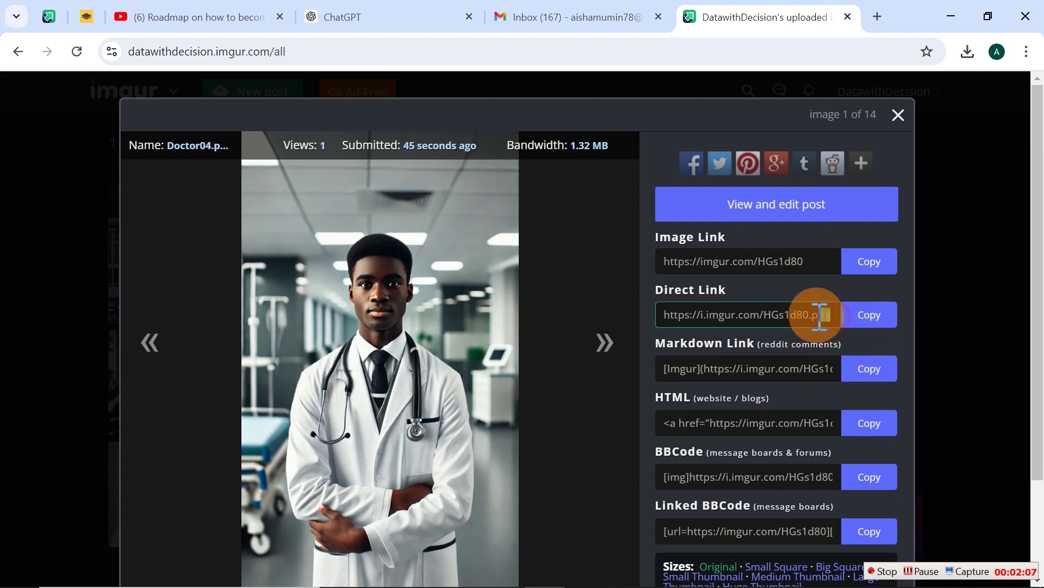
left_click(852, 321)
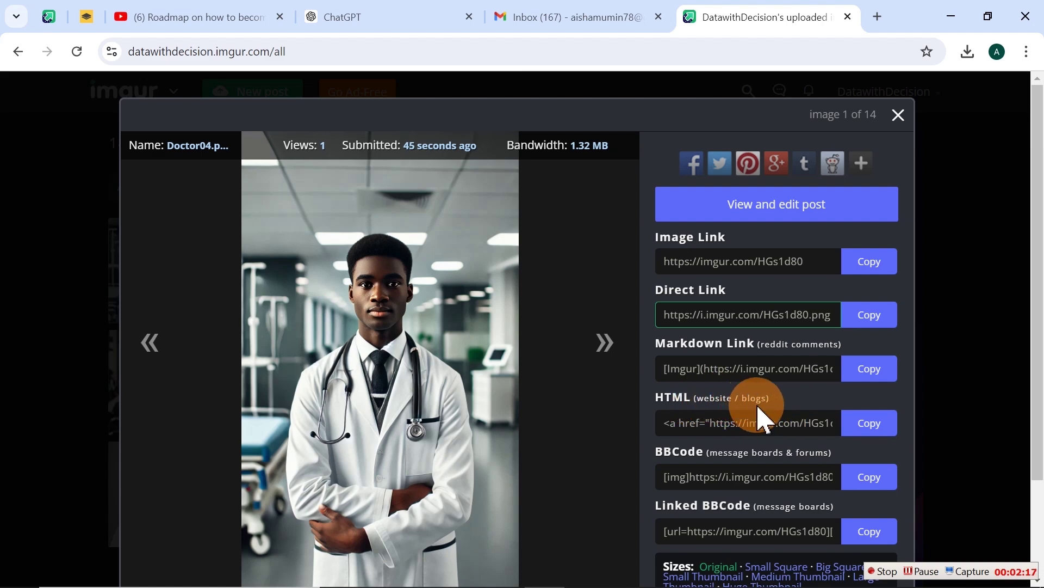
left_click(871, 315)
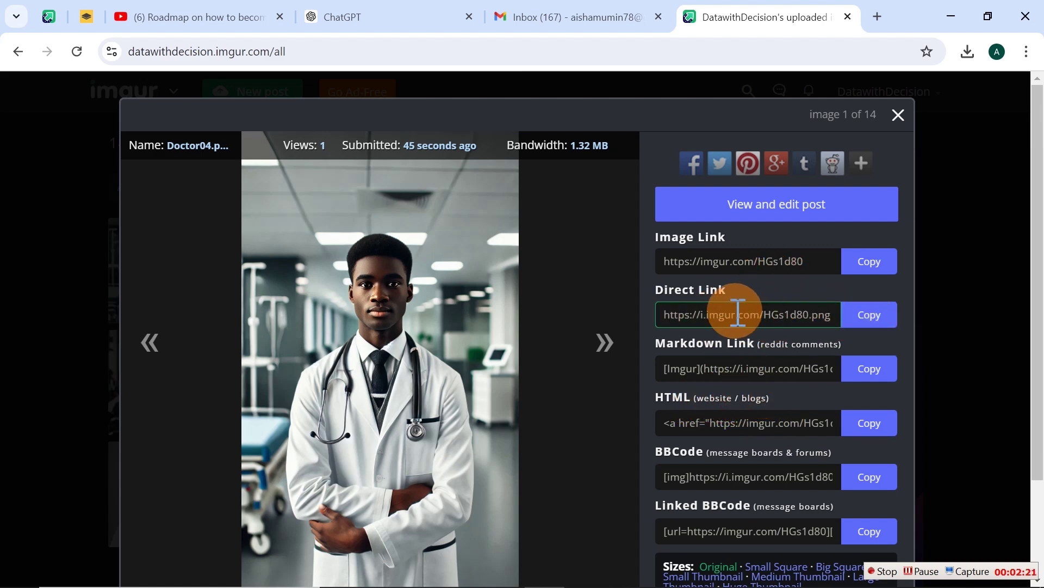
left_click(818, 305)
Paste the first doctor image's direct link into cell E4 of the Image Data workbook
mouse_move(548, 580)
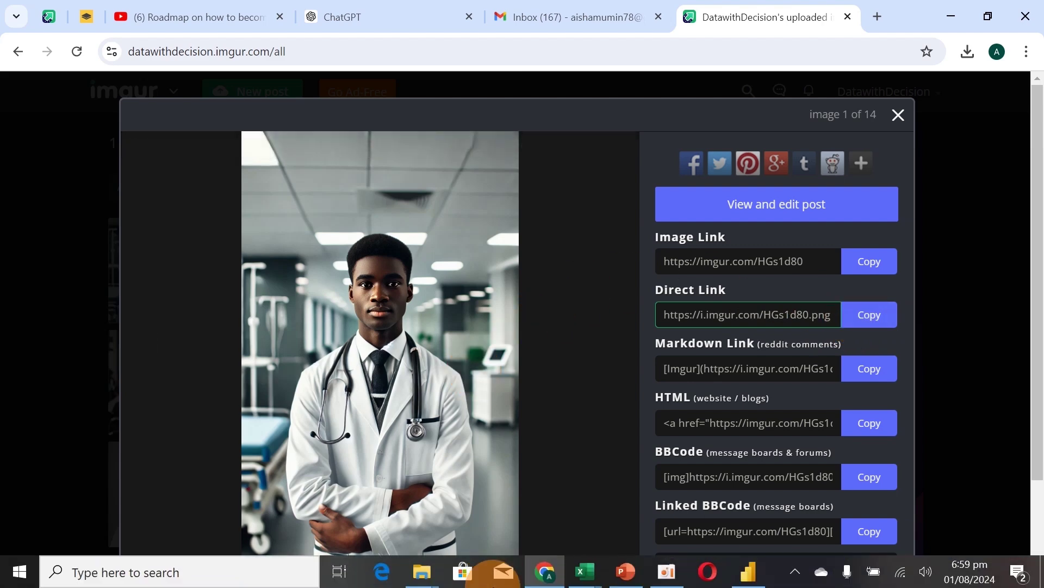
mouse_move(583, 585)
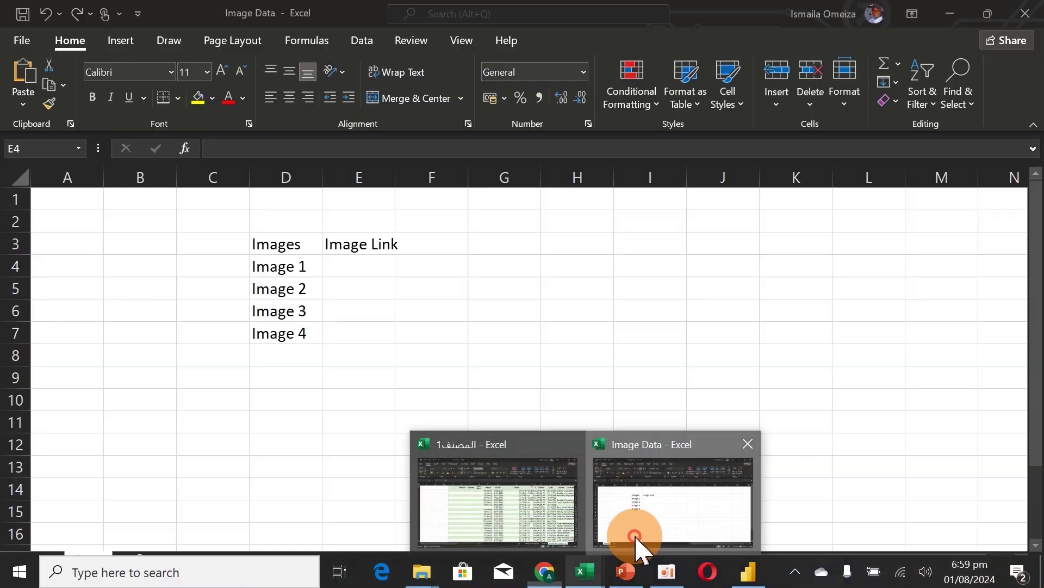
left_click(634, 539)
left_click(349, 270)
key("ctrl+v")
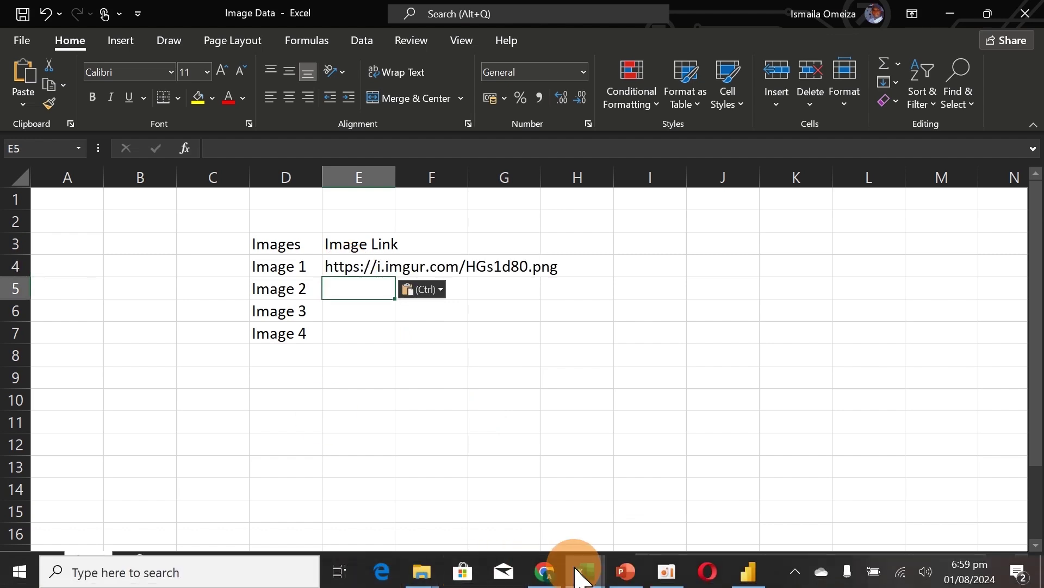
Copy the second doctor image's direct link from Imgur and paste it into E5
left_click(553, 577)
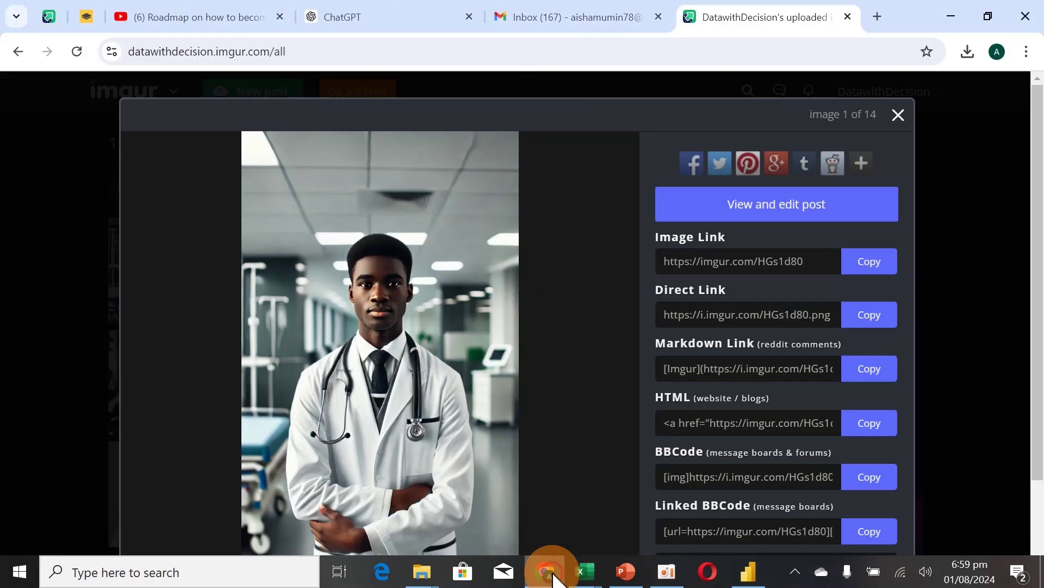
left_click(898, 116)
left_click(260, 276)
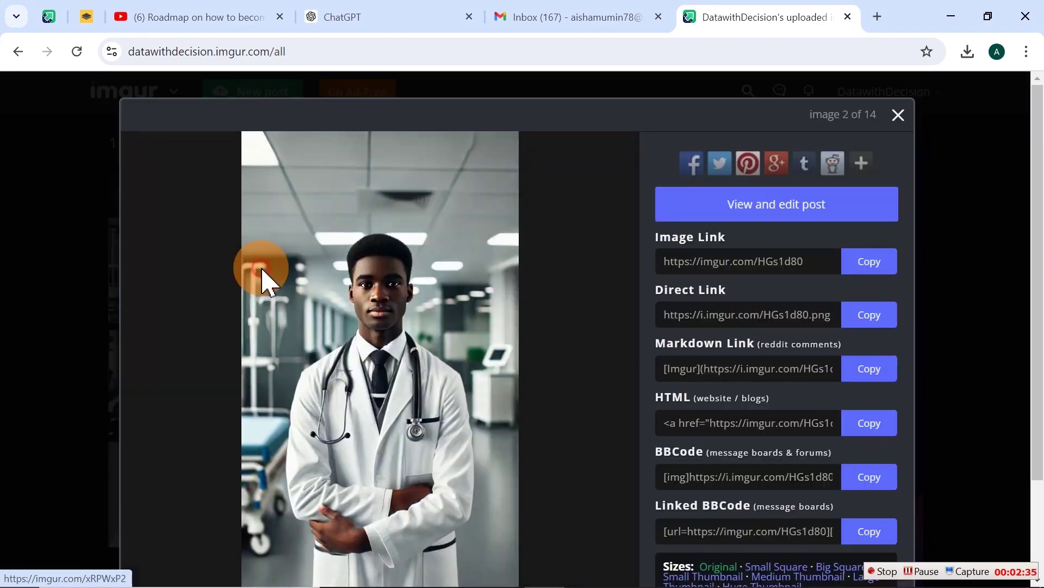
left_click(873, 317)
mouse_move(432, 576)
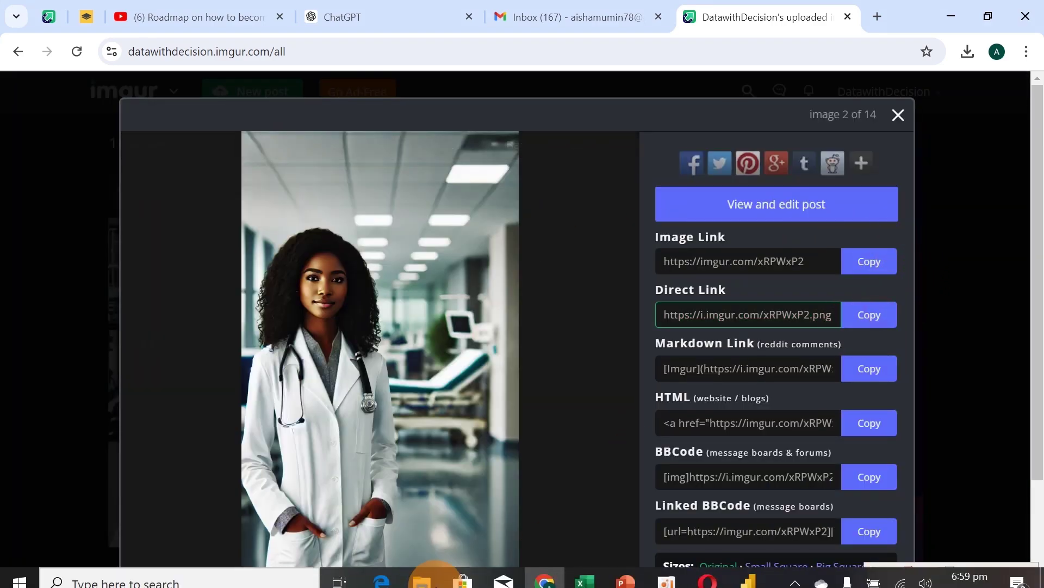
mouse_move(590, 568)
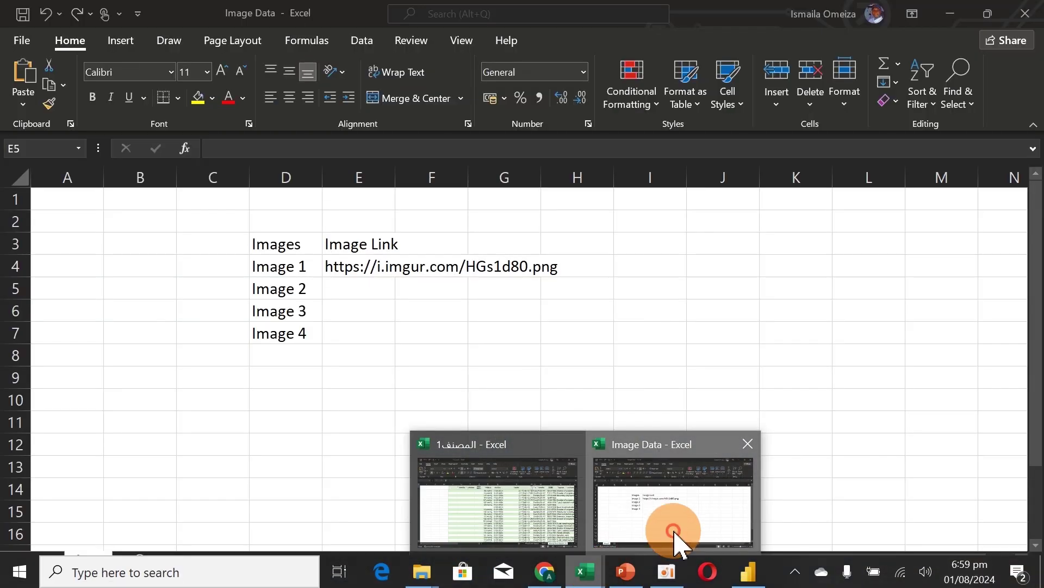
left_click(673, 534)
key("ctrl+v")
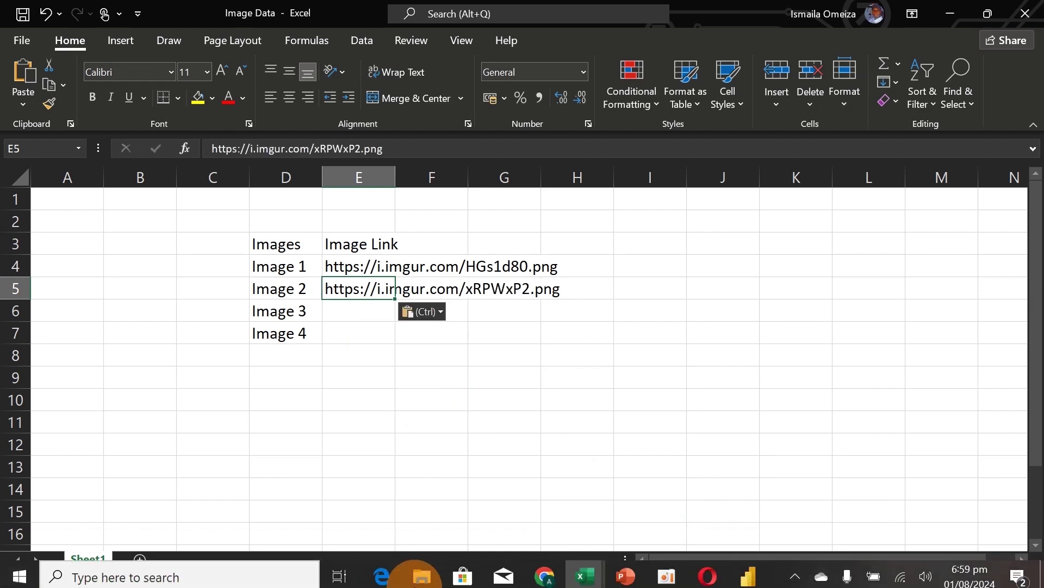
left_click(542, 571)
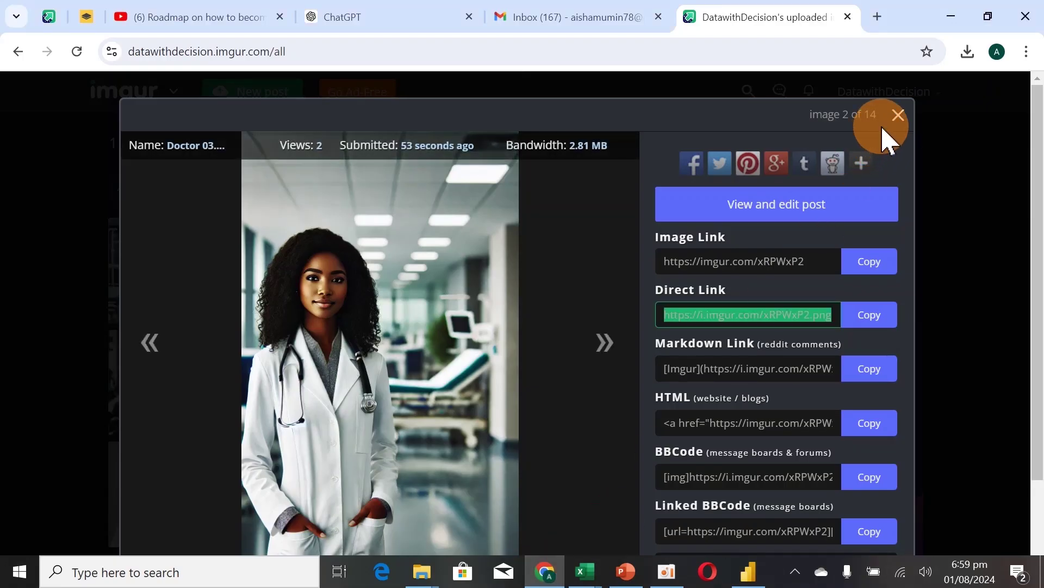
left_click(900, 115)
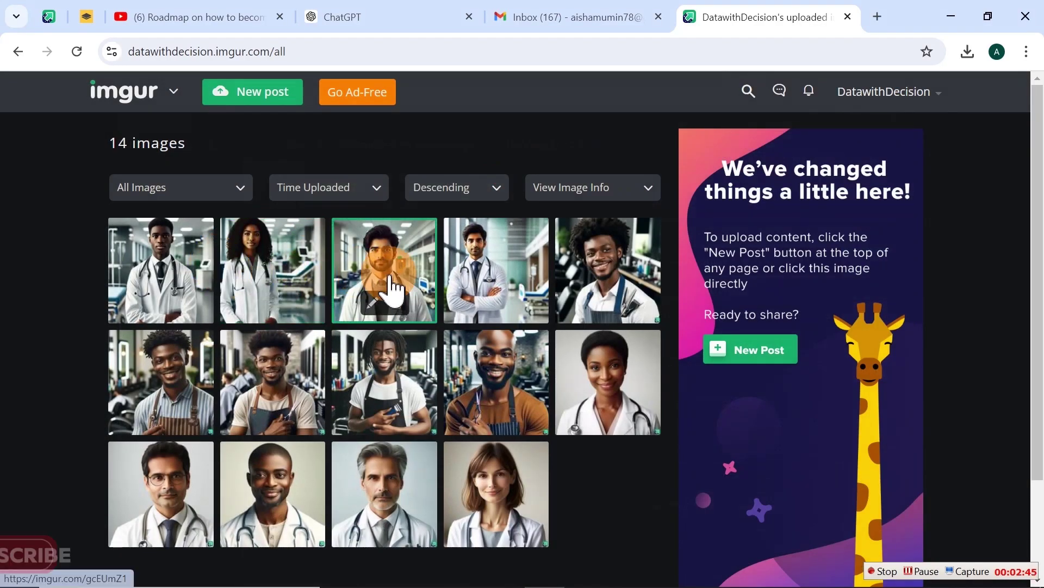
left_click(392, 283)
left_click(871, 314)
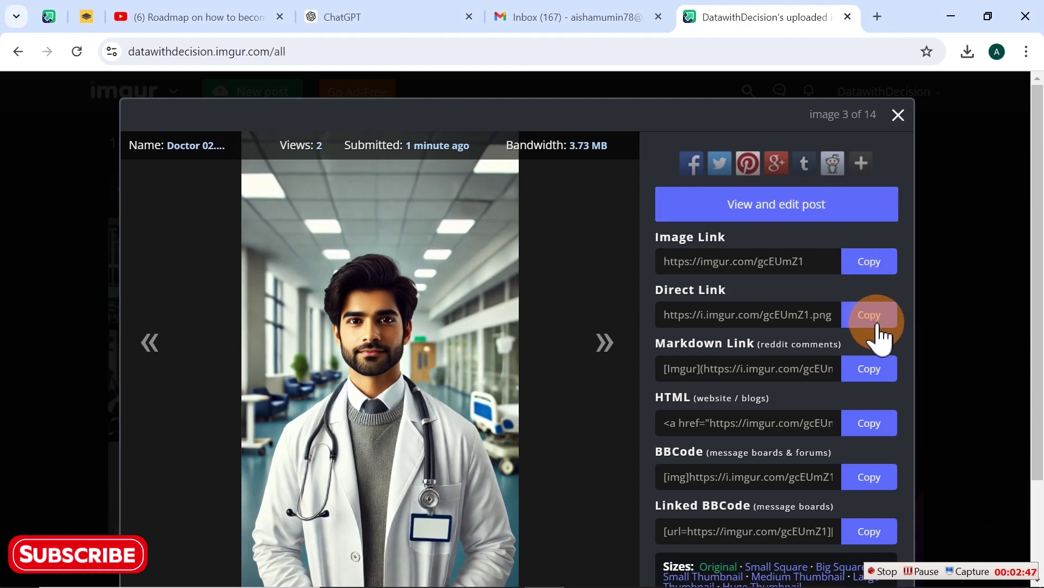
mouse_move(550, 569)
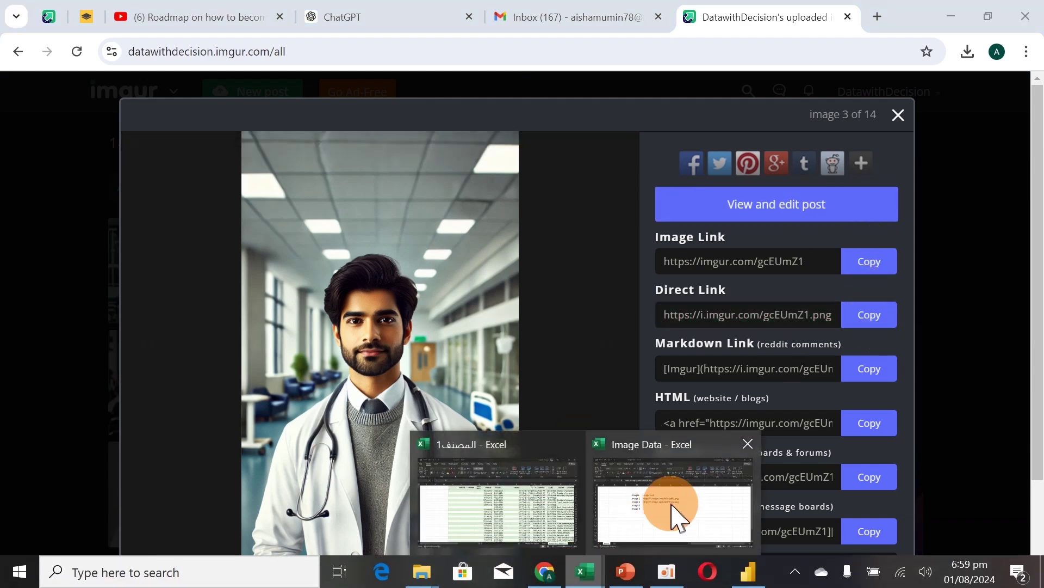
left_click(671, 506)
key("Return")
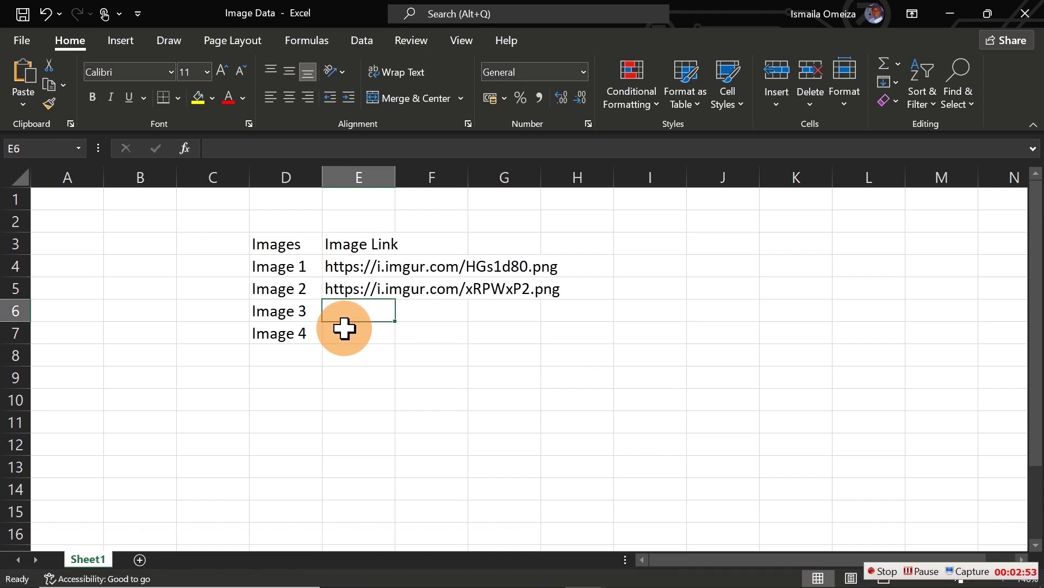
key("ctrl+v")
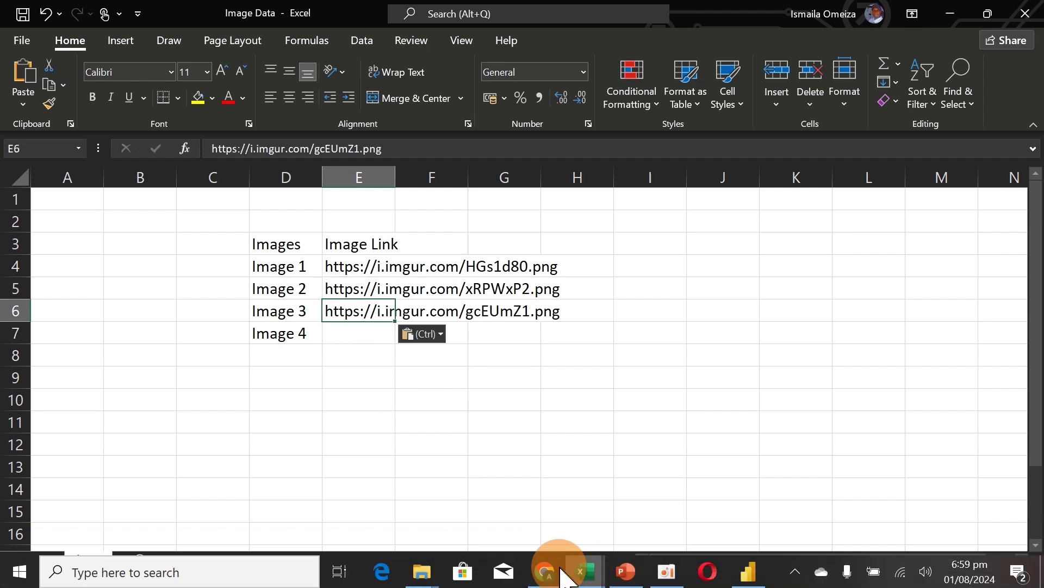
left_click(541, 574)
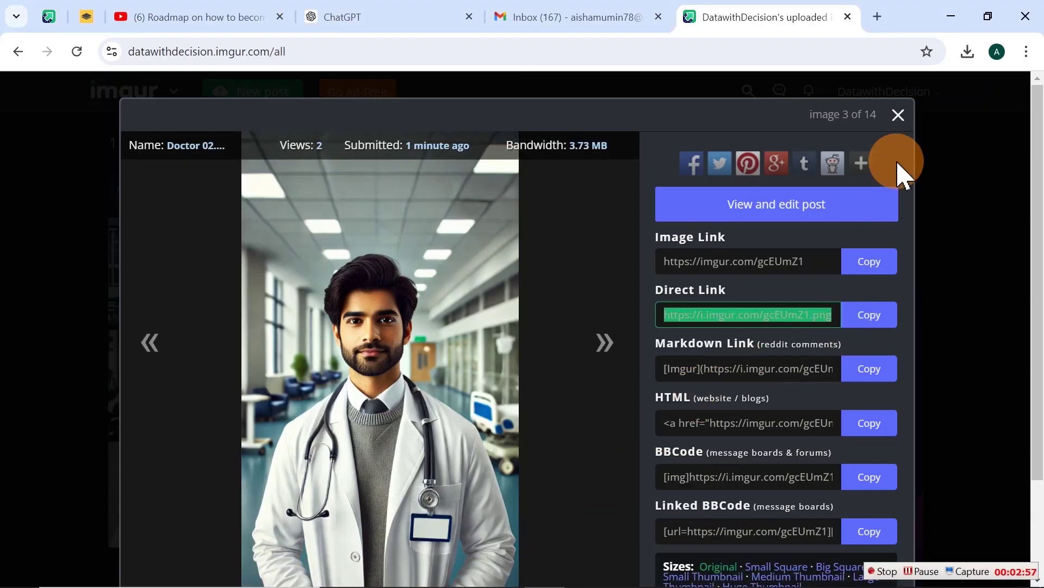
Copy the fourth doctor photo's direct link from Imgur and select cell E7 in Excel
left_click(899, 117)
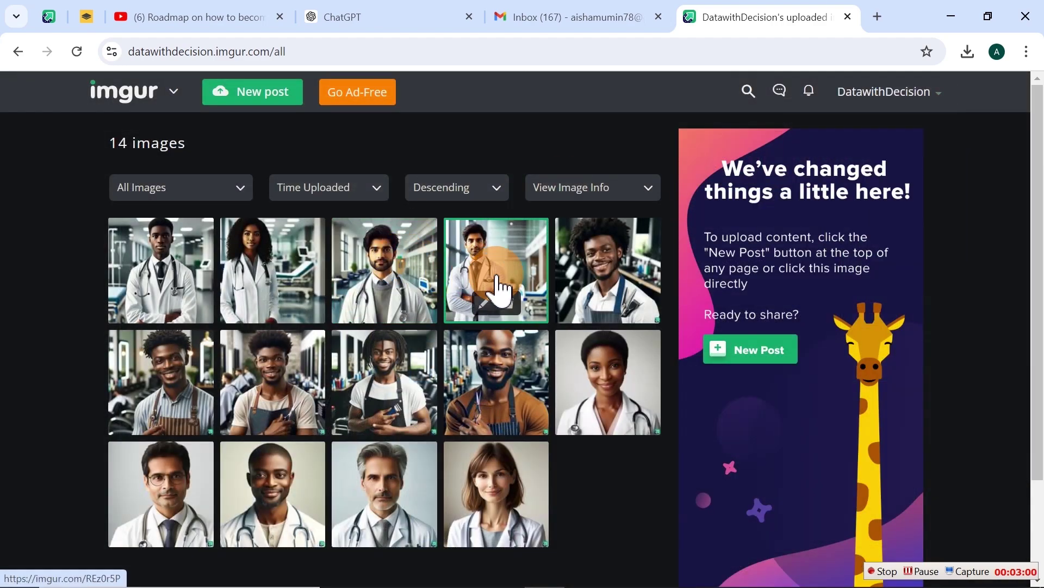
left_click(511, 308)
left_click(625, 250)
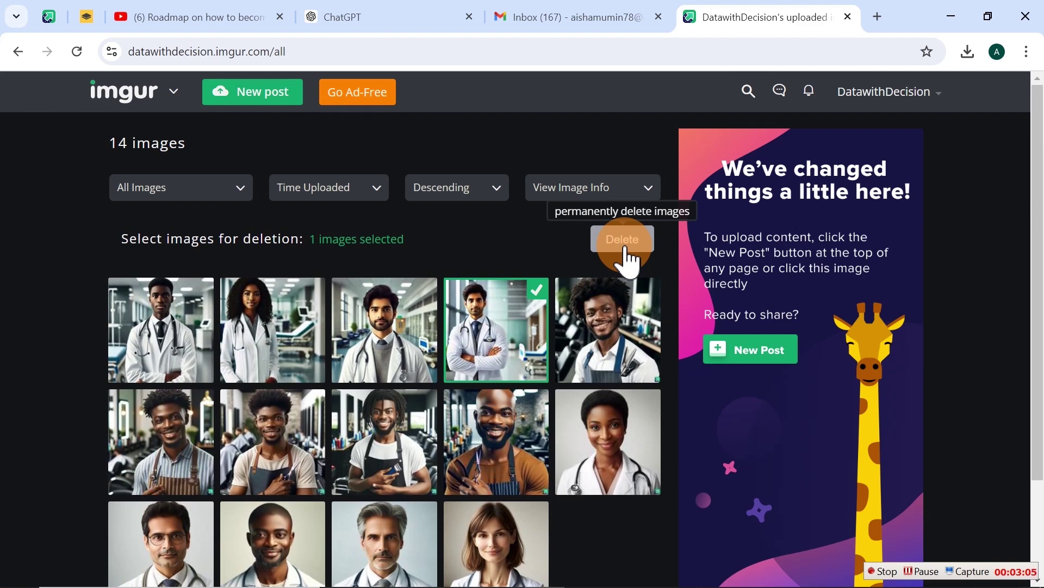
left_click(475, 311)
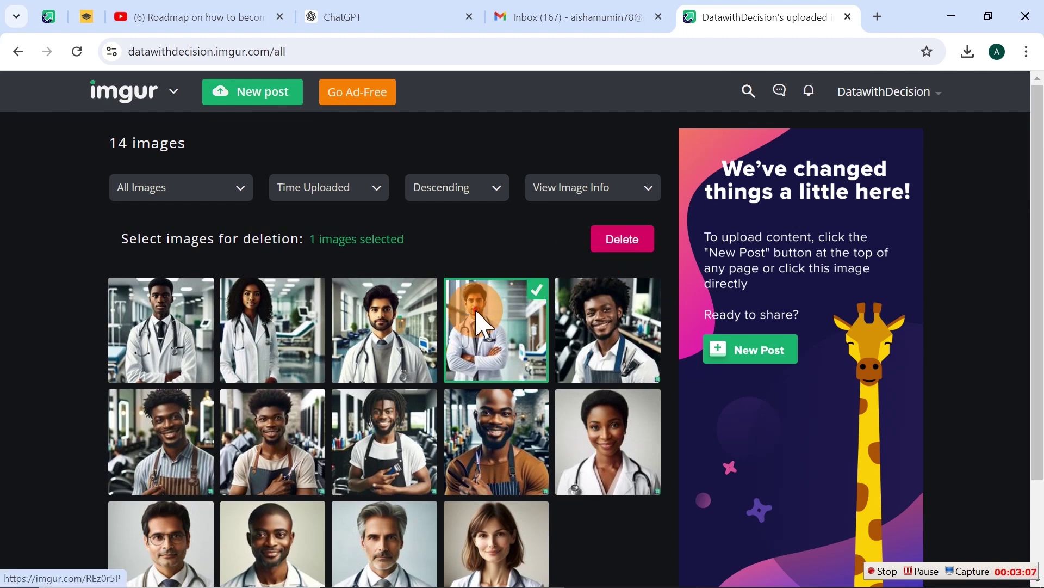
left_click(498, 278)
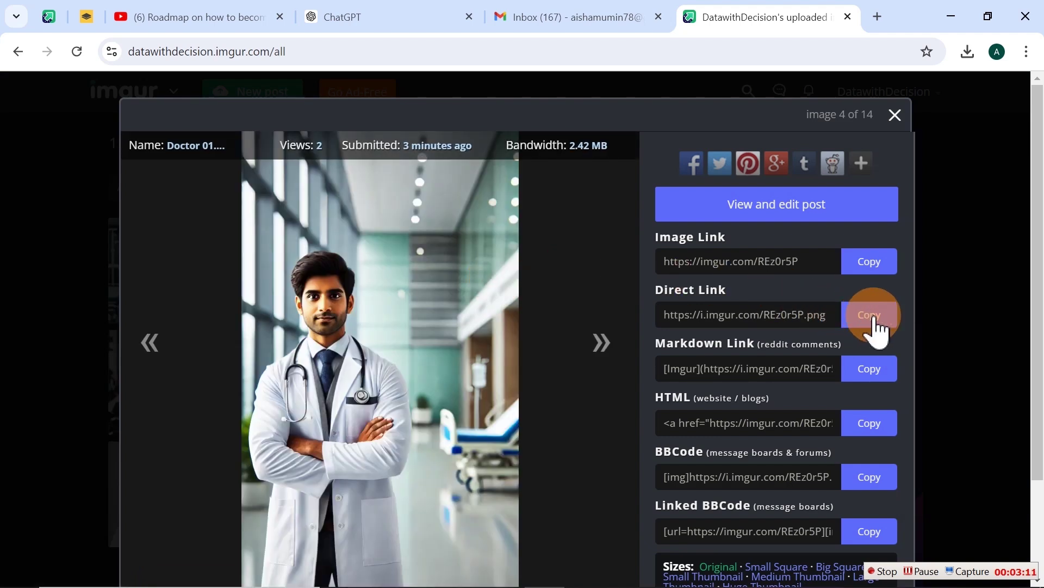
left_click(872, 316)
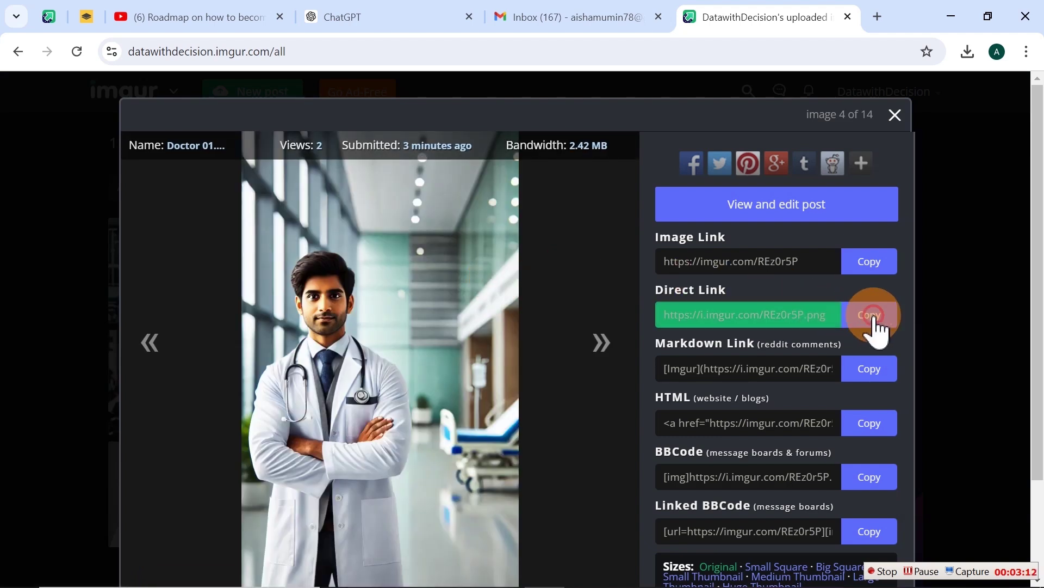
left_click(958, 18)
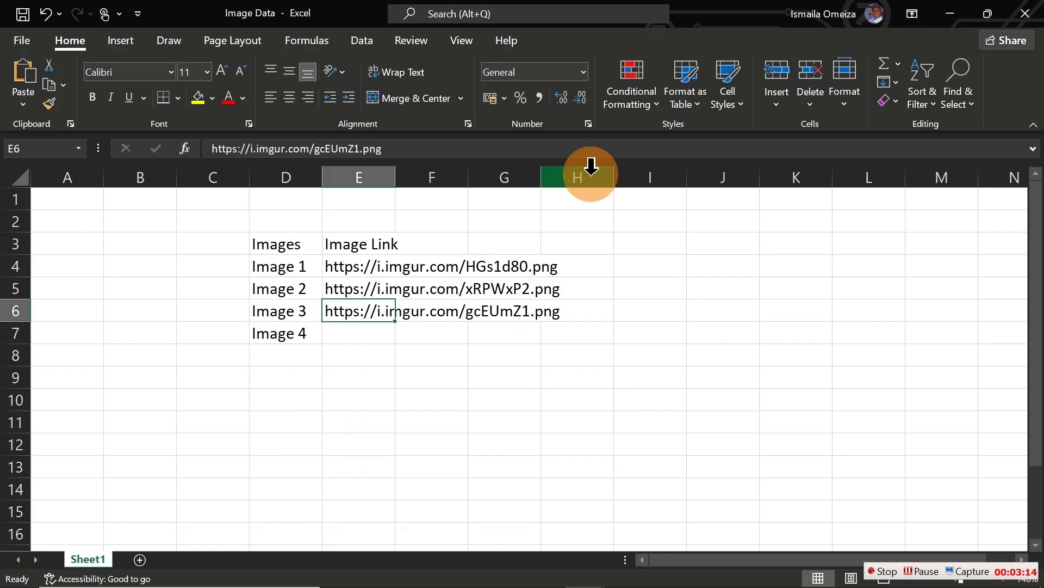
left_click(419, 331)
Paste Image 4's direct link into cell E7
key("ctrl+v")
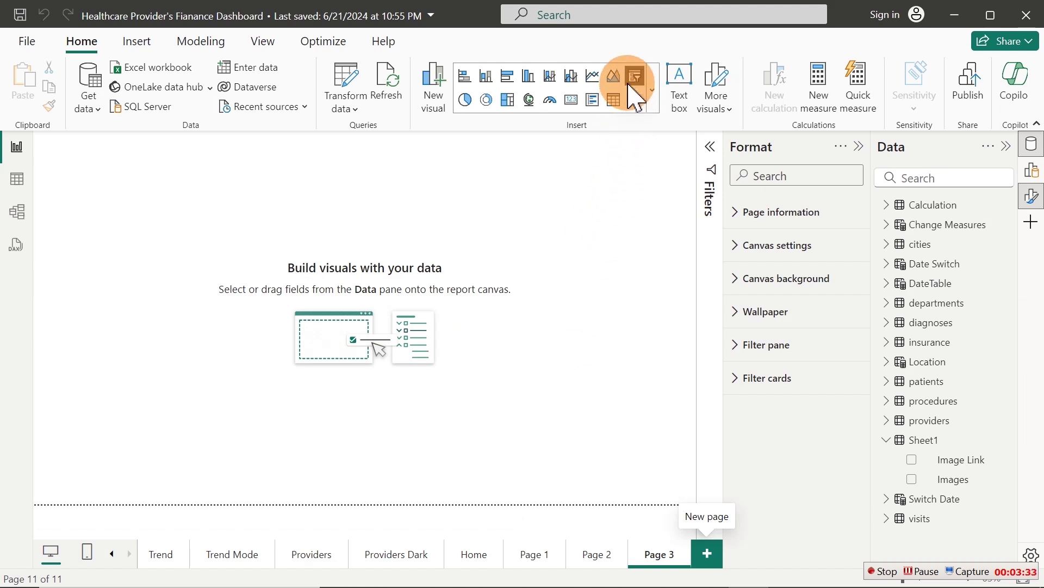
Set Sheet1's Image Link column's Data category to Image URL
left_click(959, 461)
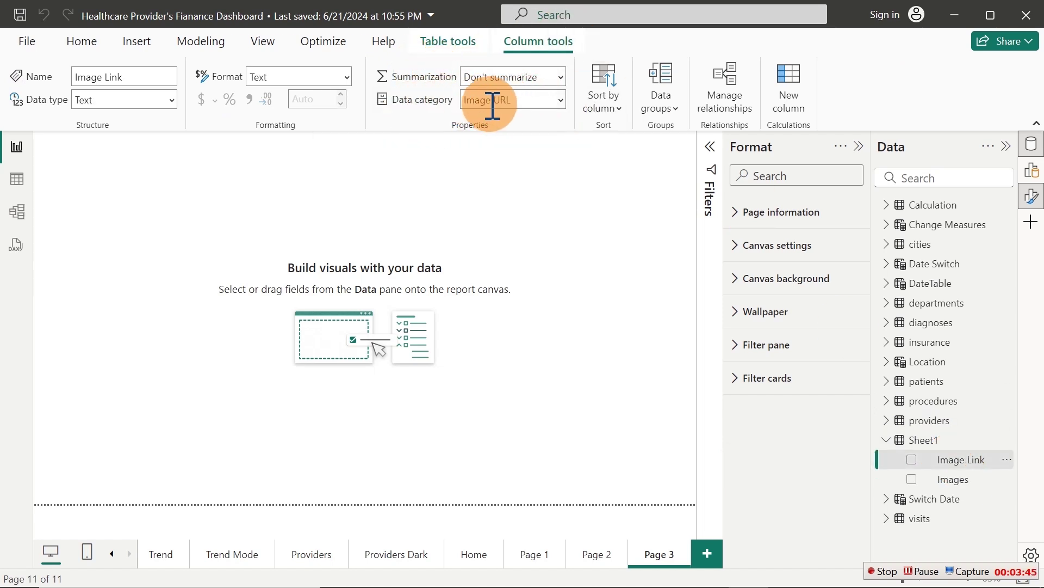
left_click(563, 104)
left_click(503, 404)
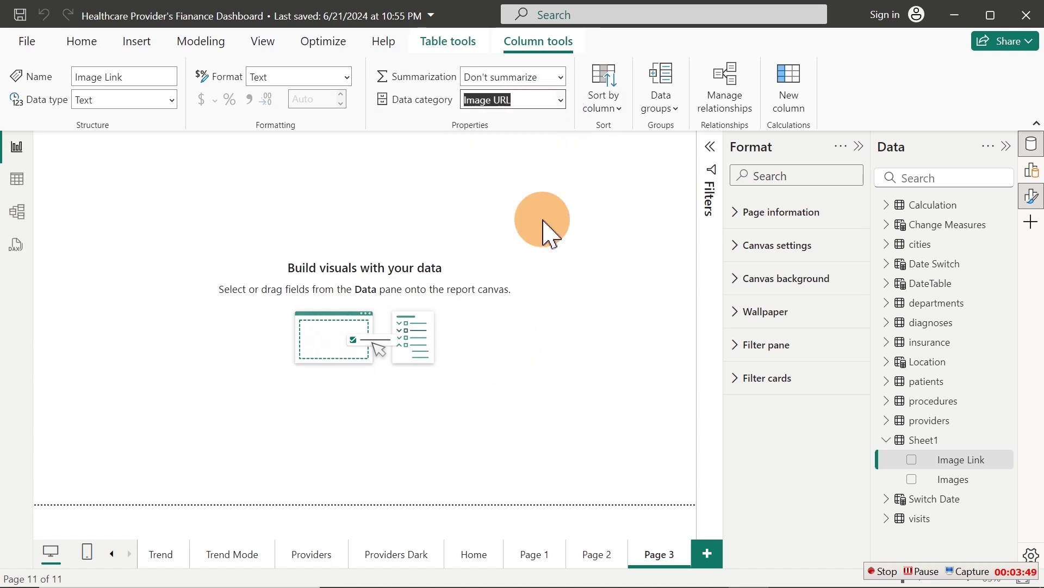
left_click(563, 101)
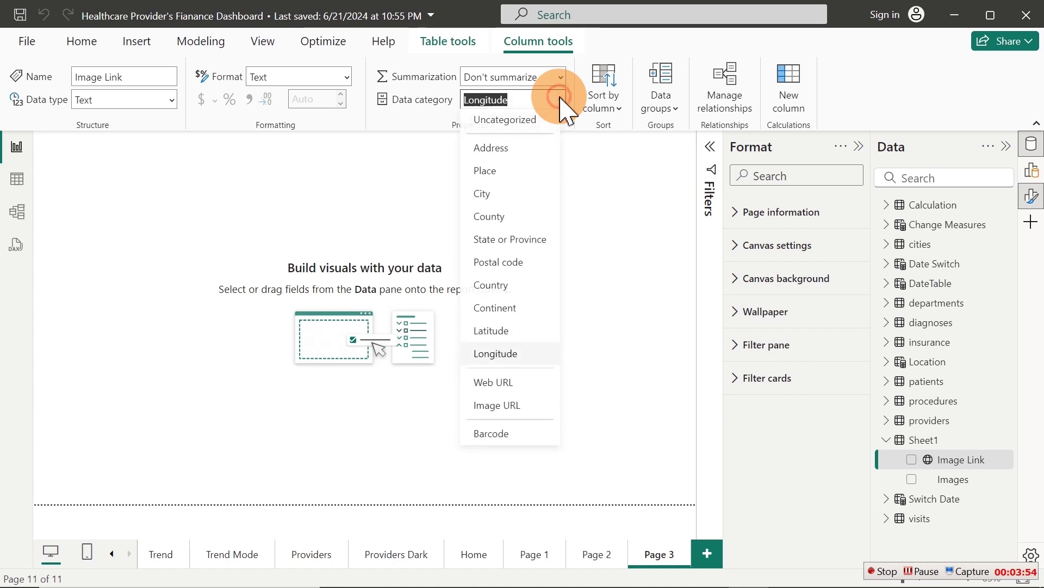
left_click(505, 406)
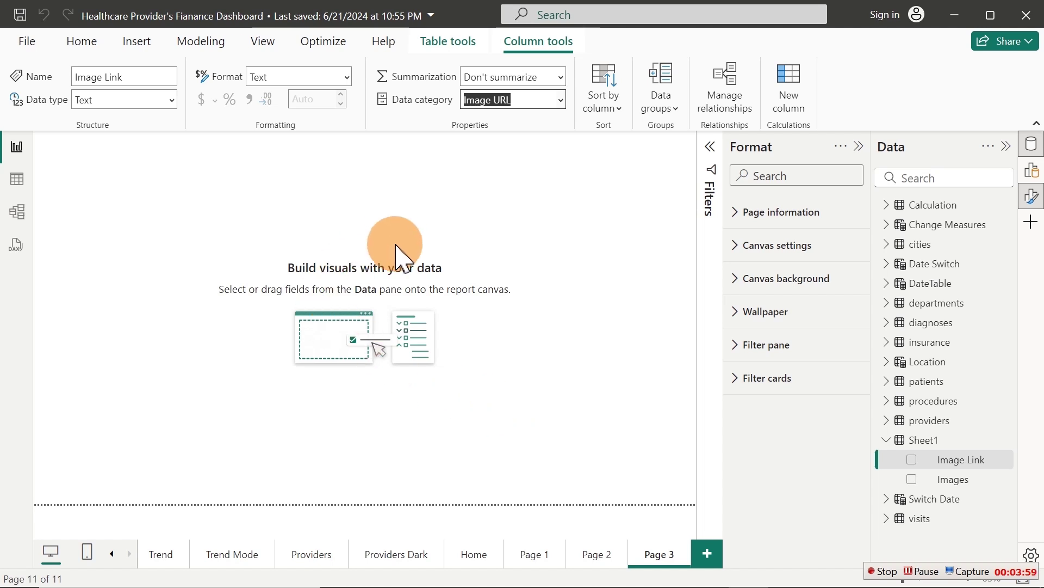
Insert a slicer on Page 3, move it right, and fill it with Sheet1's Images field
left_click(78, 46)
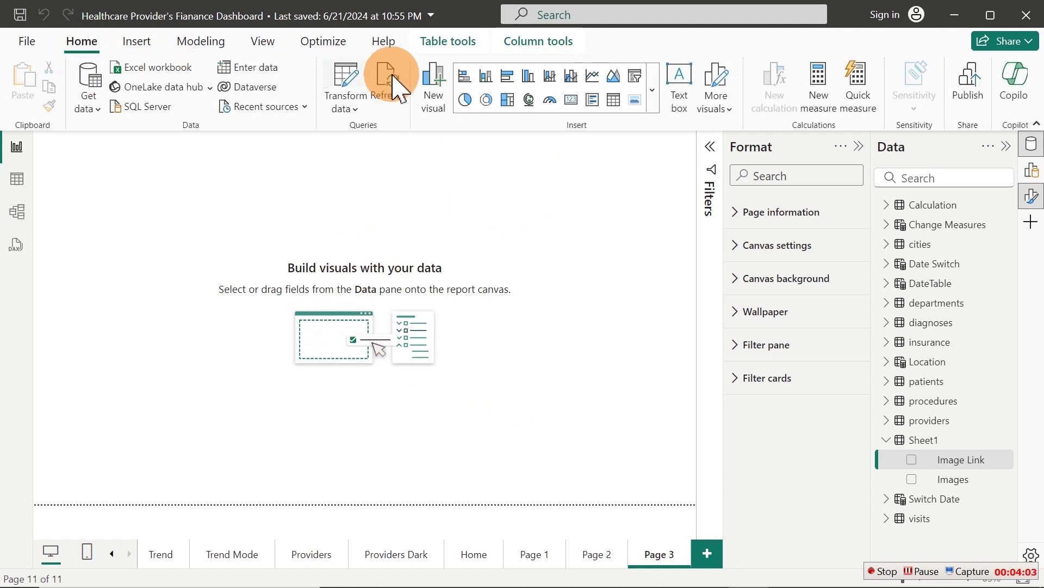
left_click(639, 78)
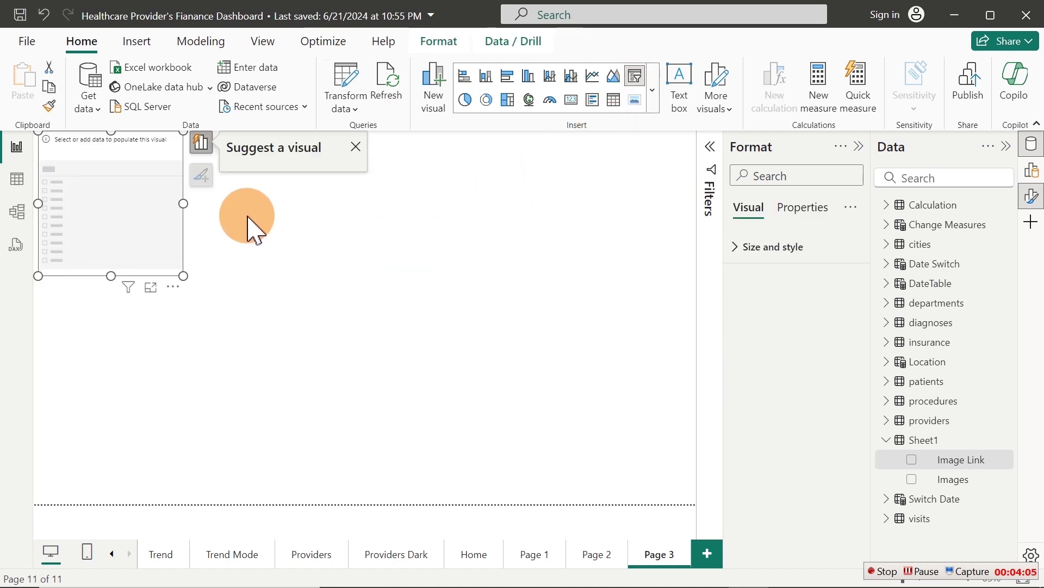
left_click_drag(156, 216, 603, 266)
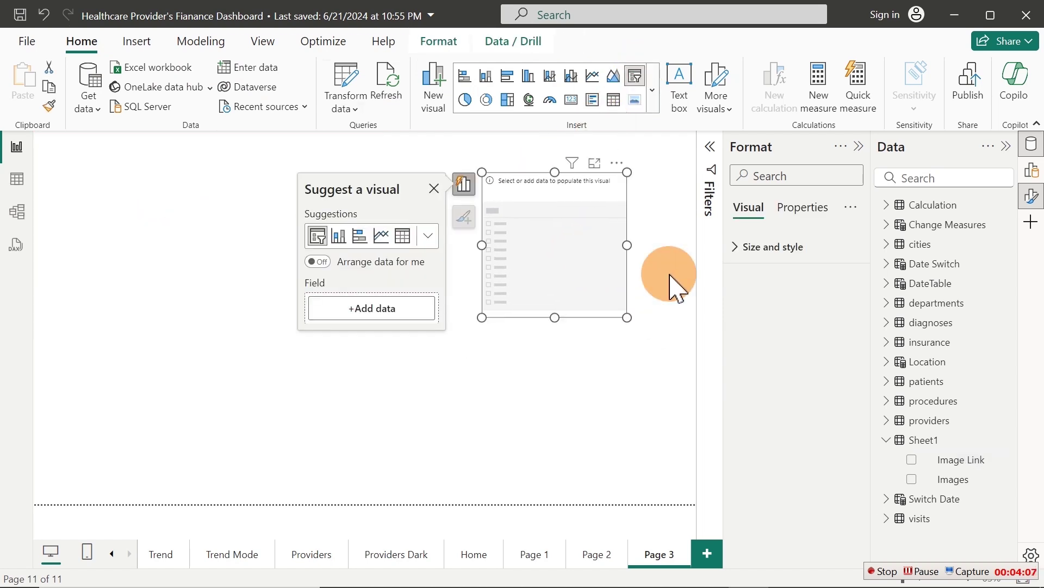
left_click(913, 479)
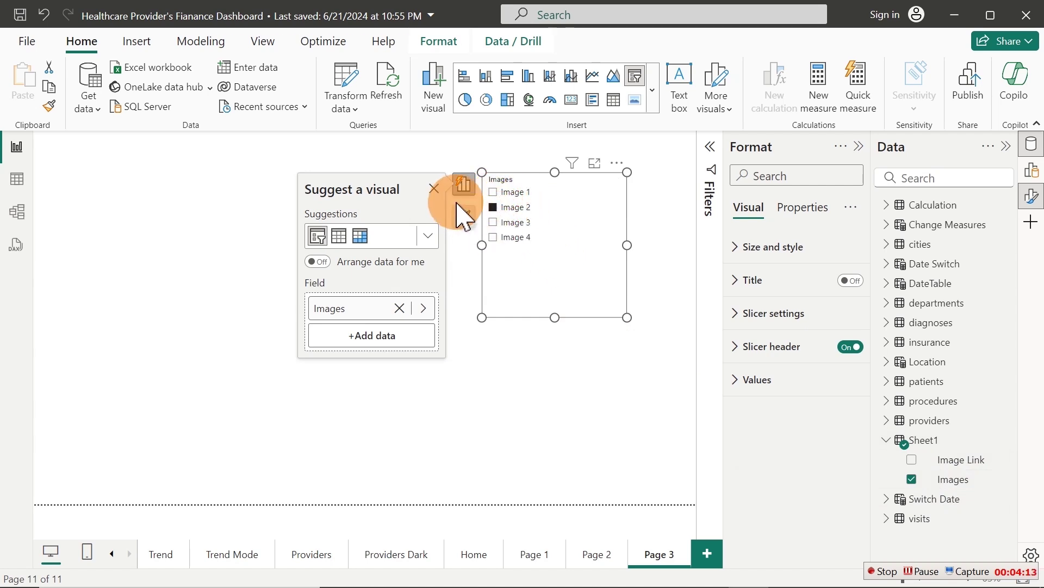
Add a Card (new) visual from the visuals gallery and move it to Page 3's left side
left_click(434, 189)
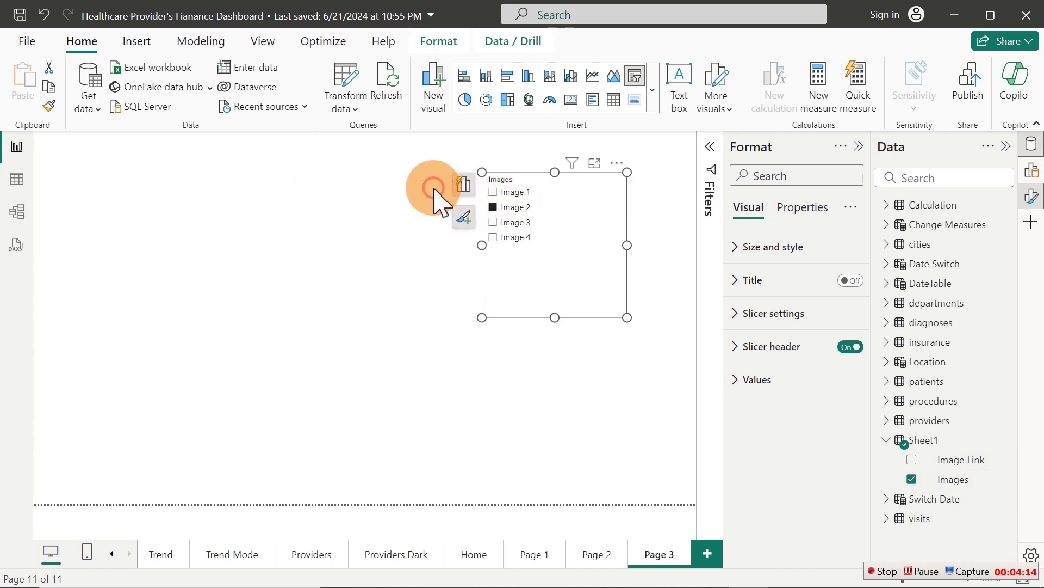
left_click(653, 100)
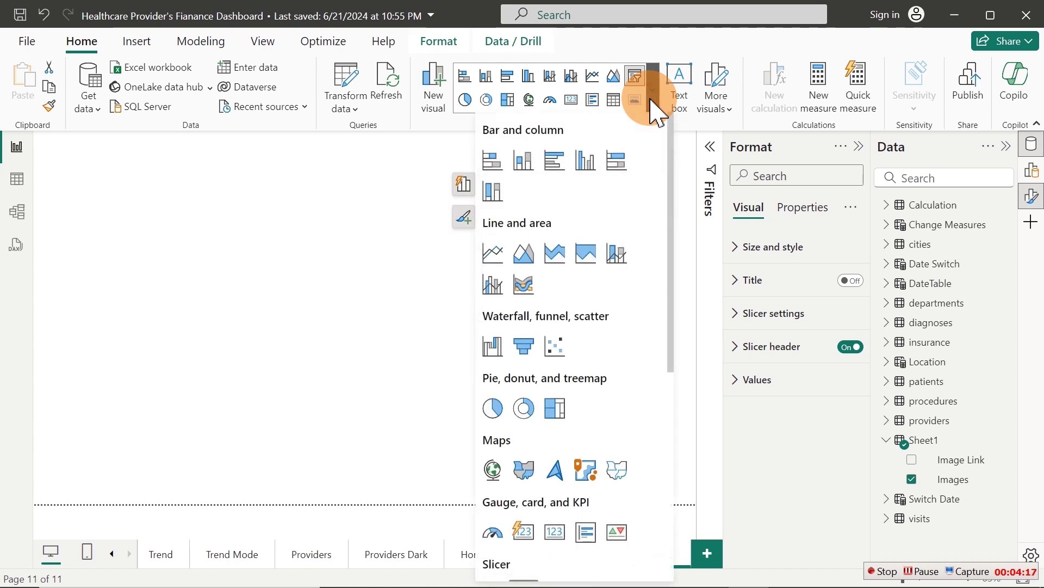
left_click(250, 281)
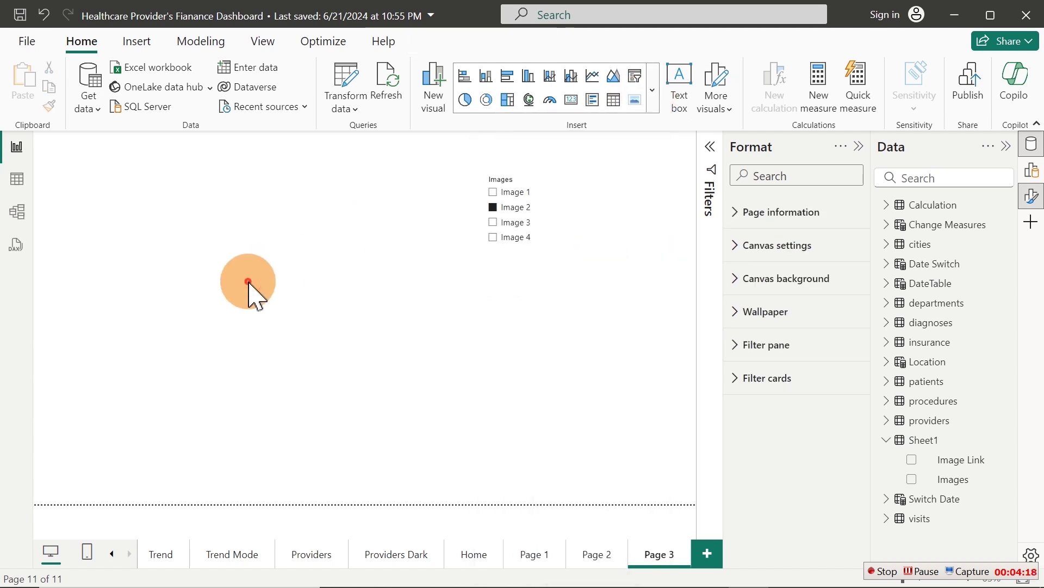
left_click(654, 88)
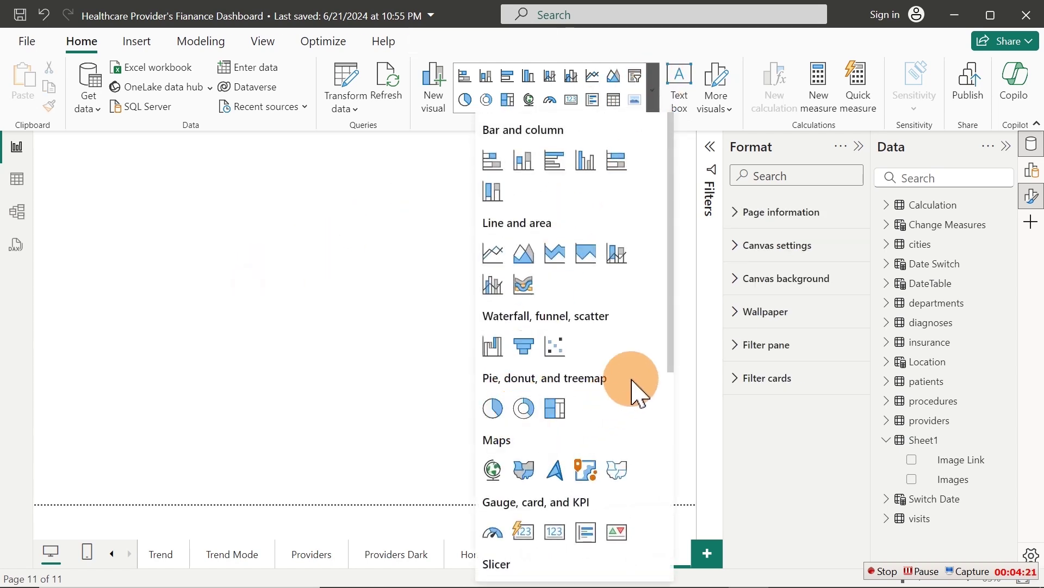
left_click_drag(670, 320, 671, 415)
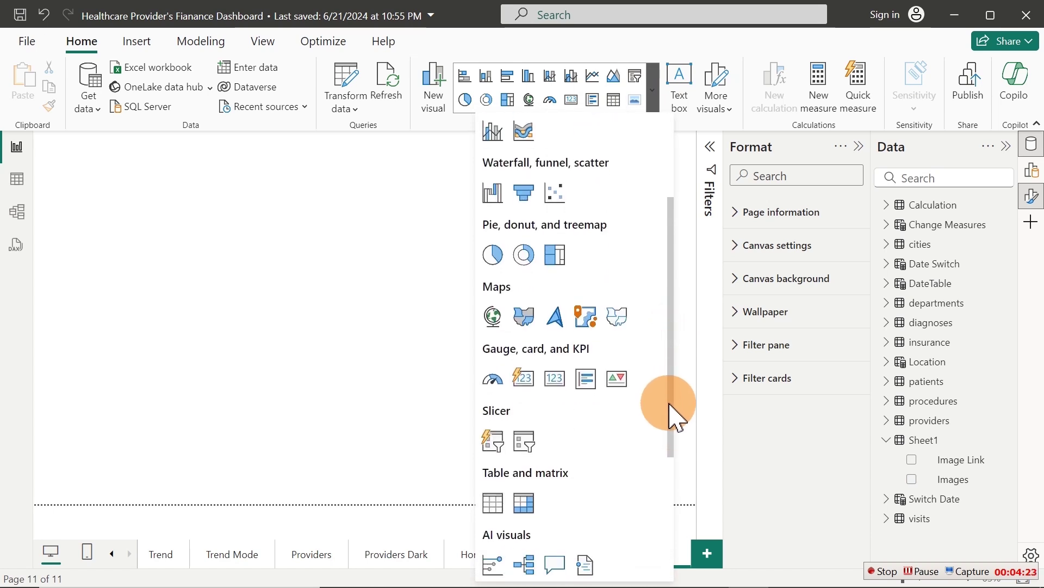
left_click(524, 378)
left_click_drag(220, 366, 213, 219)
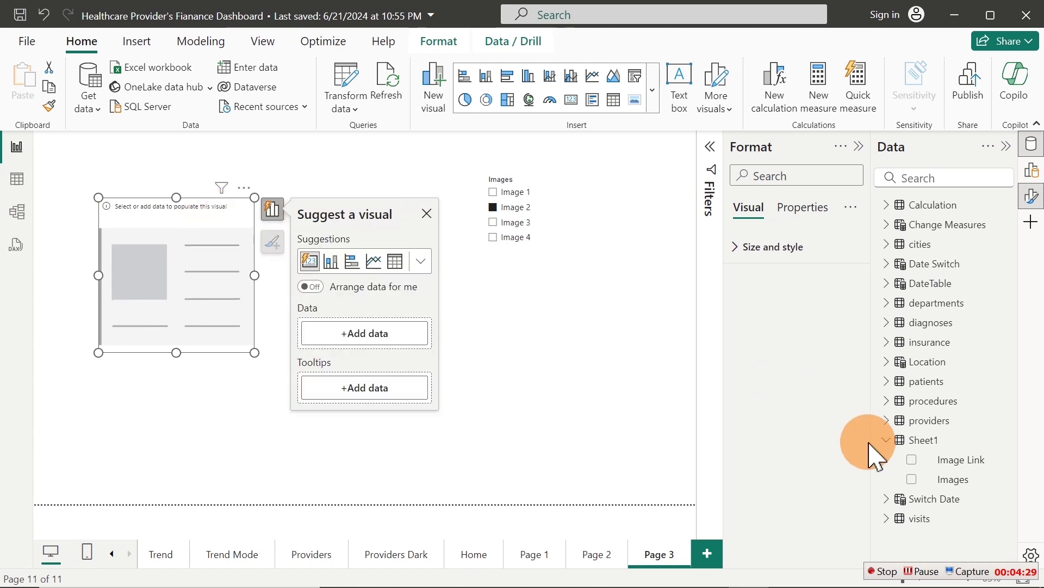
Show the Images field in the card, select Image 3, then enlarge the card and move it up-left
left_click(912, 480)
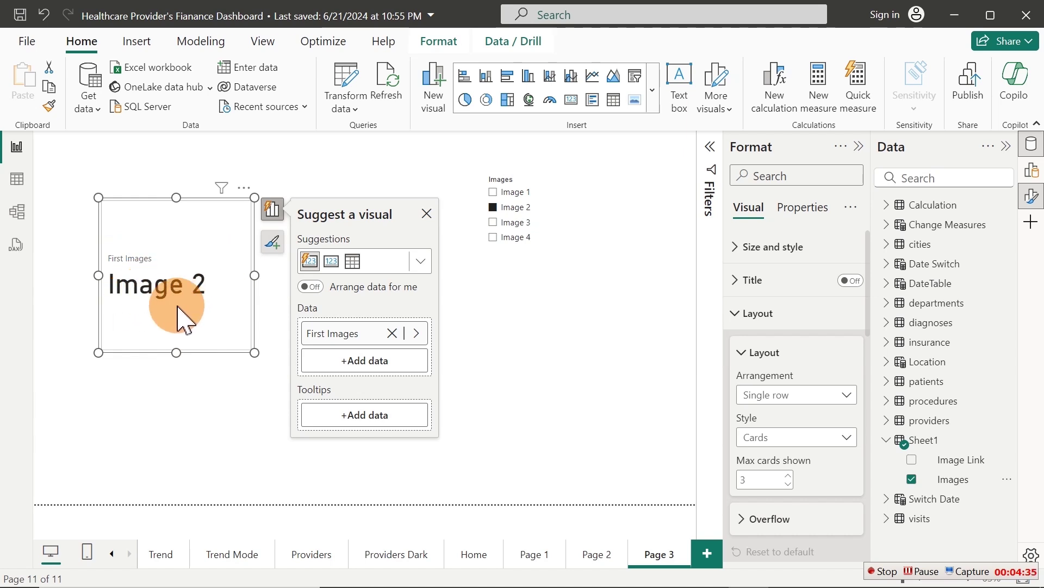
left_click(504, 223)
left_click(247, 345)
left_click_drag(253, 352, 349, 506)
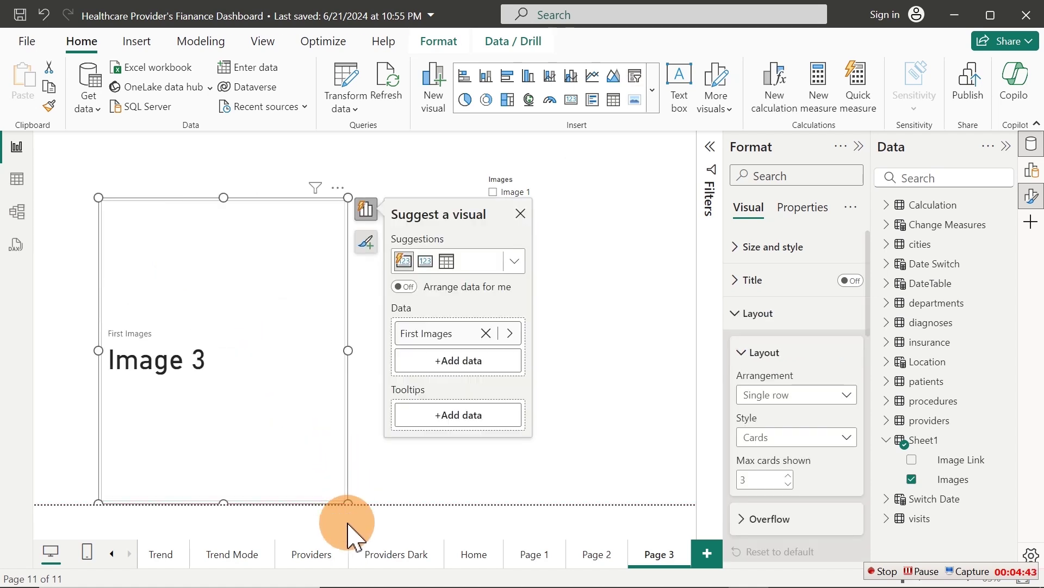
left_click_drag(305, 422, 287, 373)
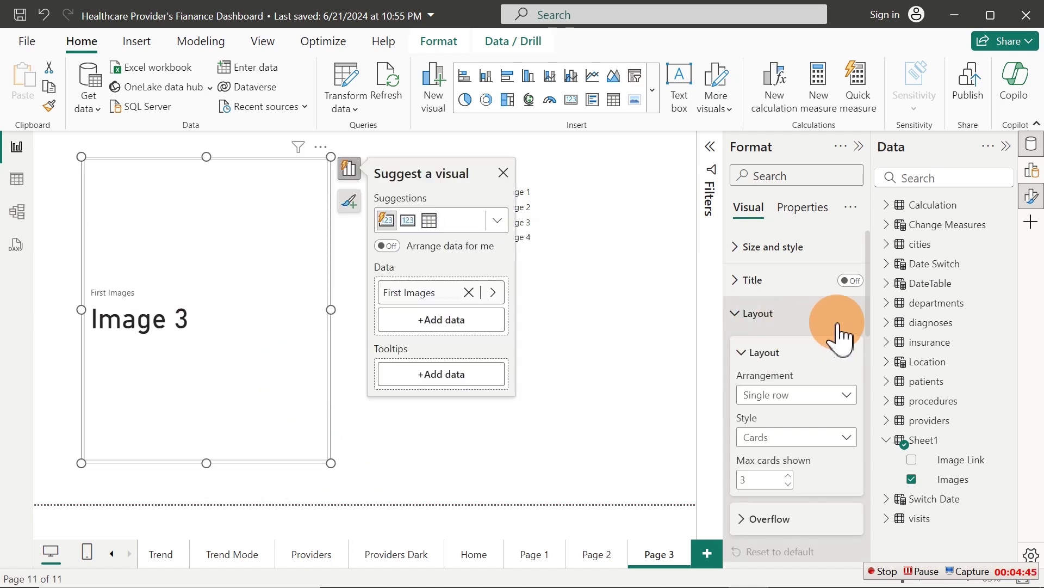
Turn on images for the card in the Format pane, without choosing a local file
left_click(799, 314)
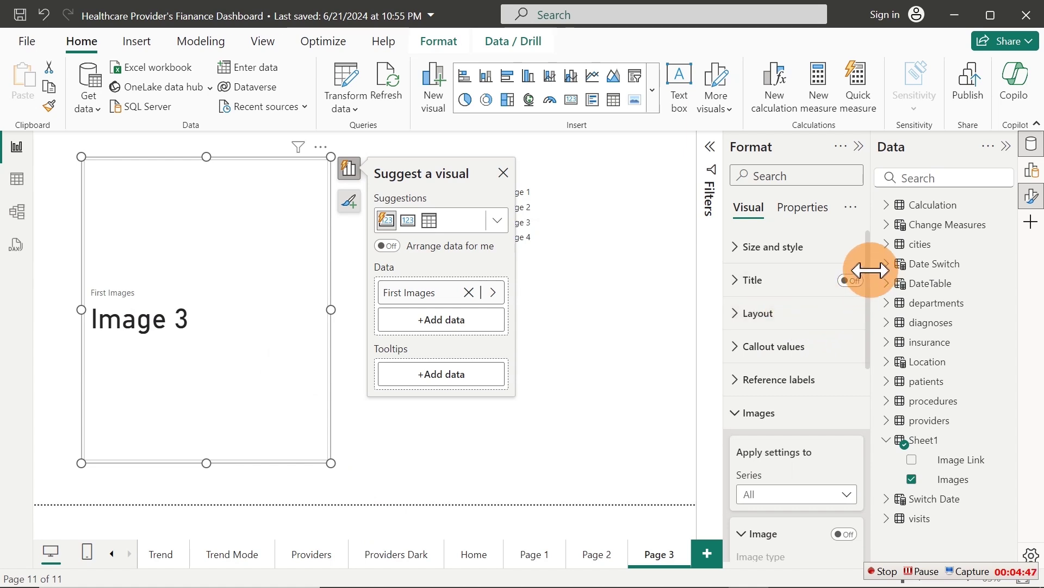
left_click_drag(869, 273, 867, 361)
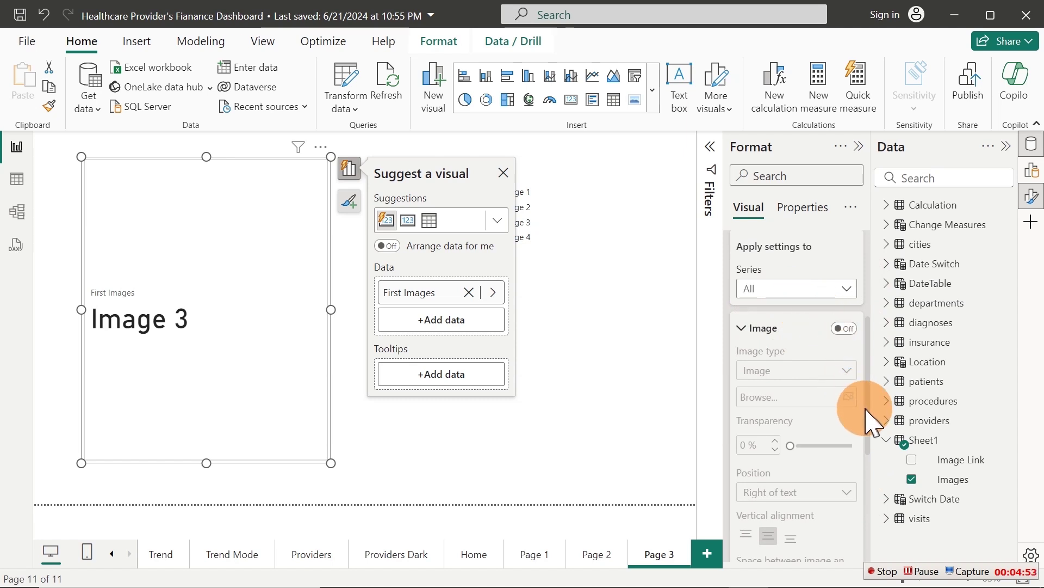
left_click(843, 328)
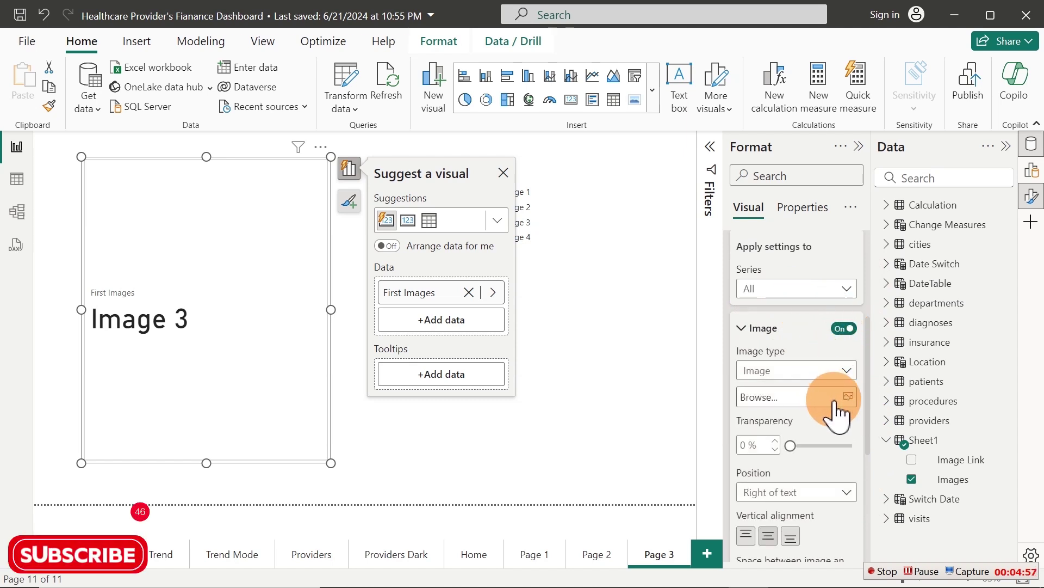
left_click(784, 400)
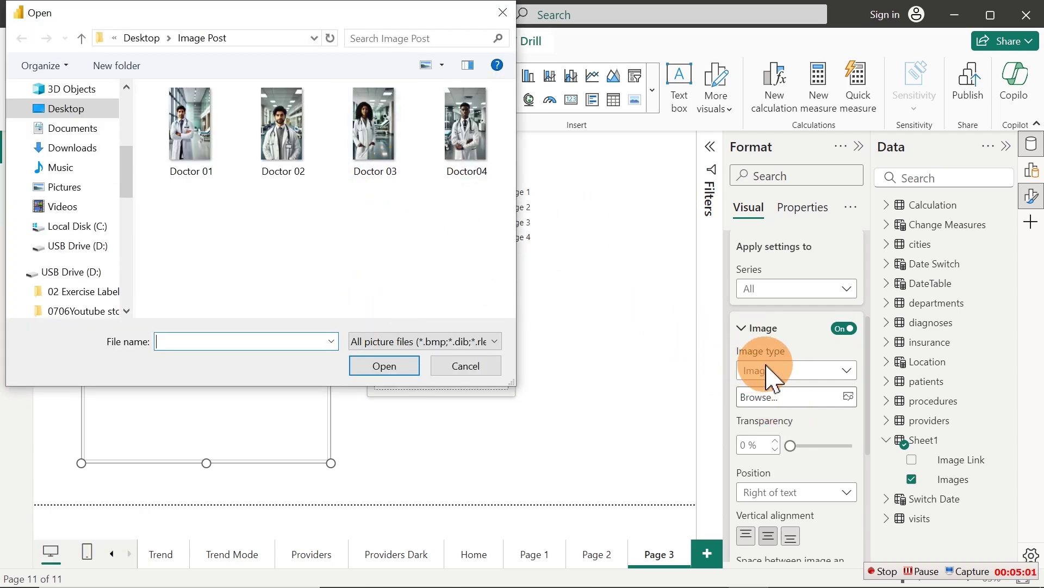
left_click(477, 372)
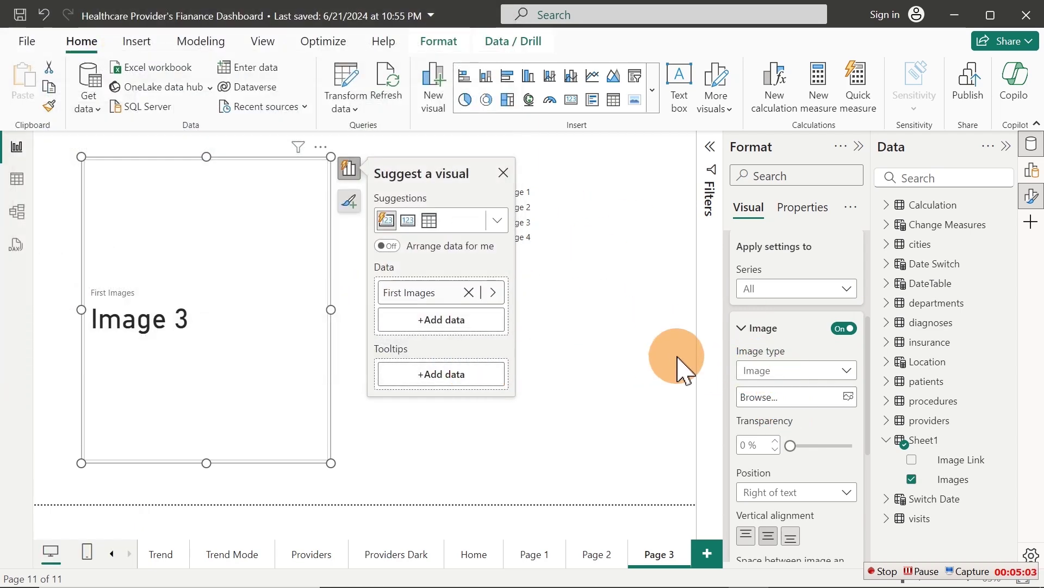
Set the card's image type to Image URL and open conditional formatting for it
left_click(828, 378)
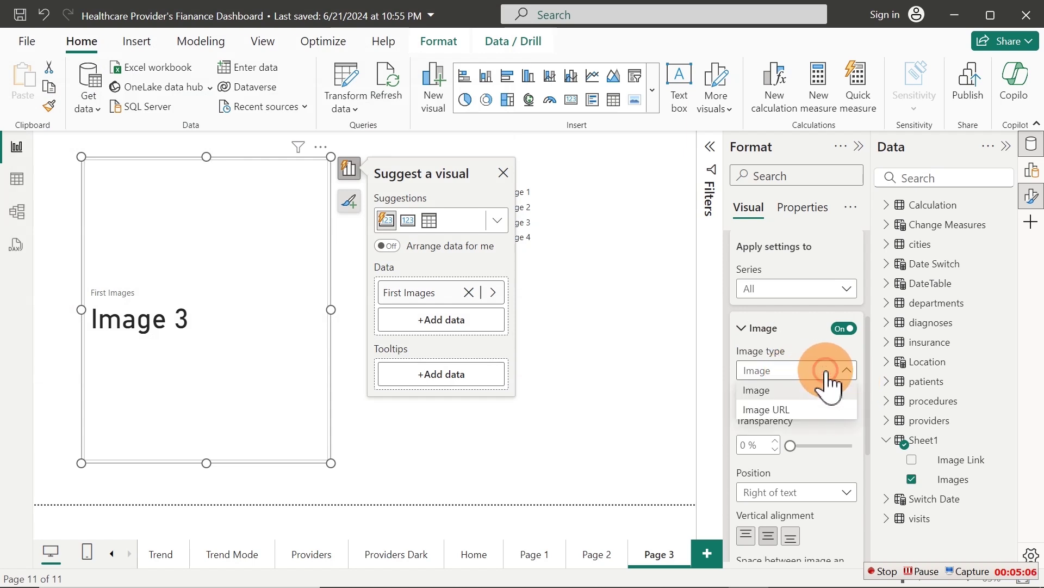
left_click(775, 412)
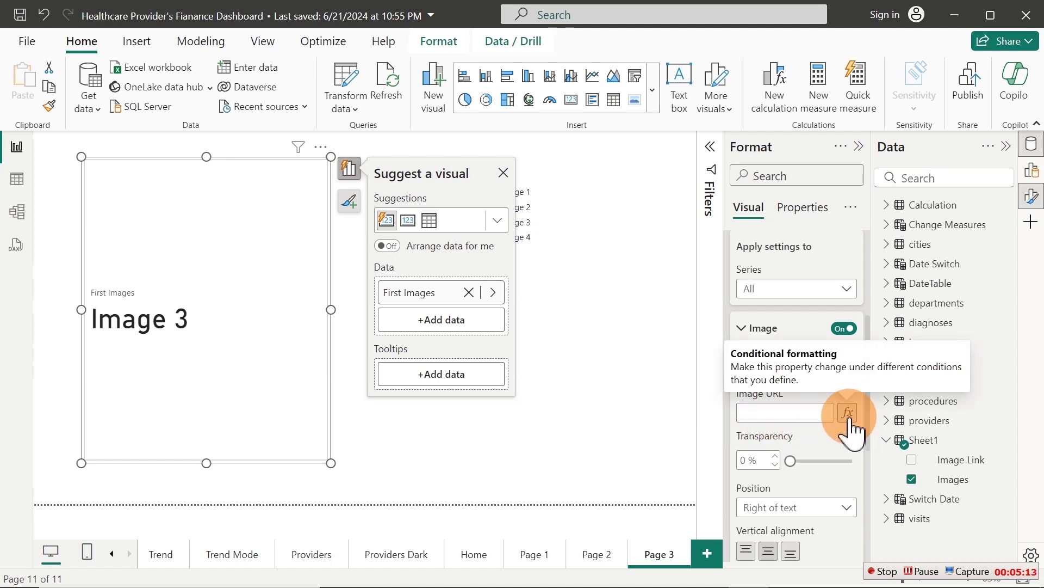
left_click(849, 416)
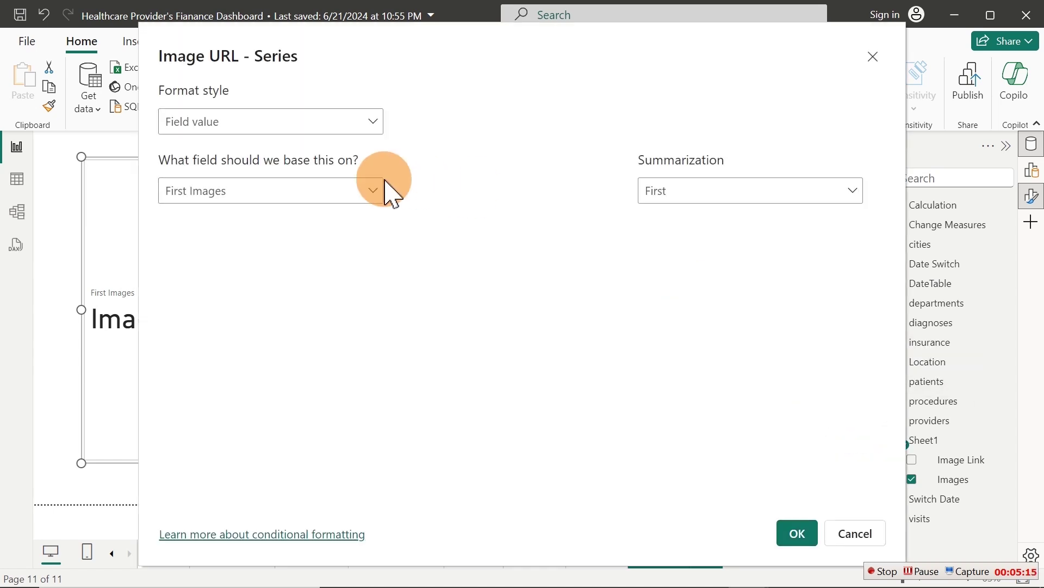
Base the card's Image URL on Sheet1's Image Link field and confirm with OK
left_click(297, 191)
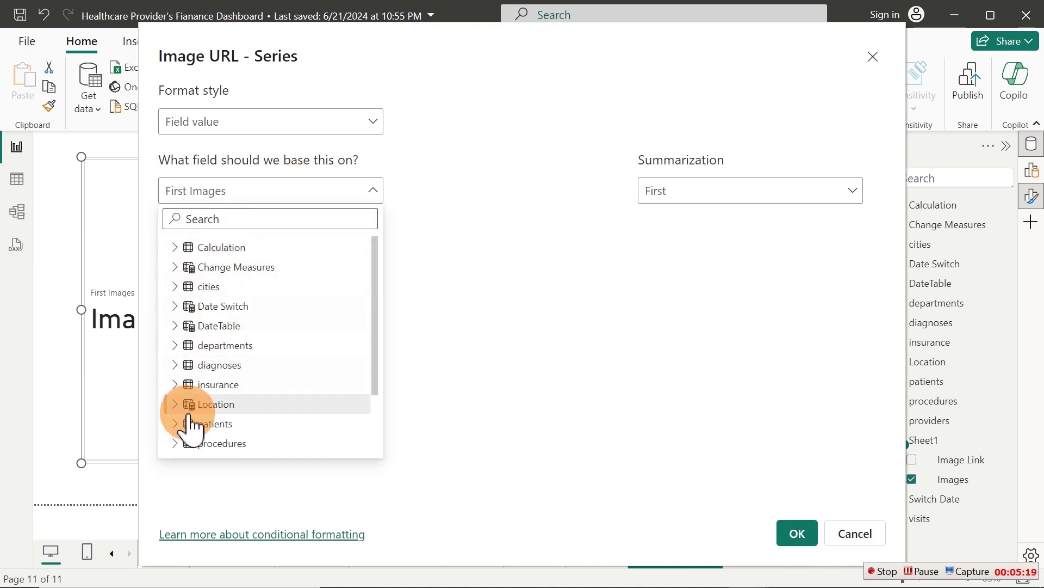
left_click_drag(373, 283, 377, 415)
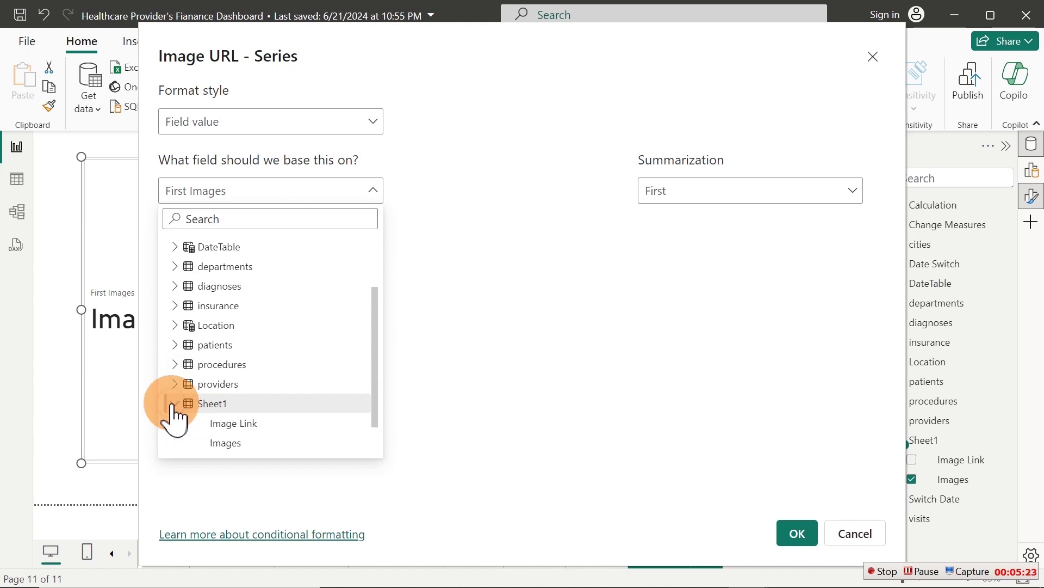
left_click(259, 424)
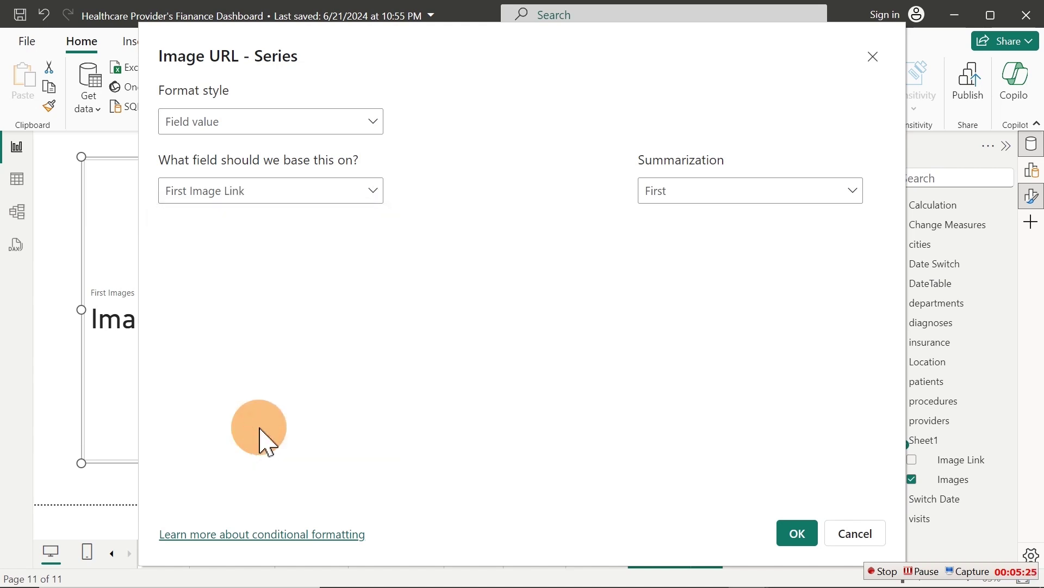
left_click(789, 536)
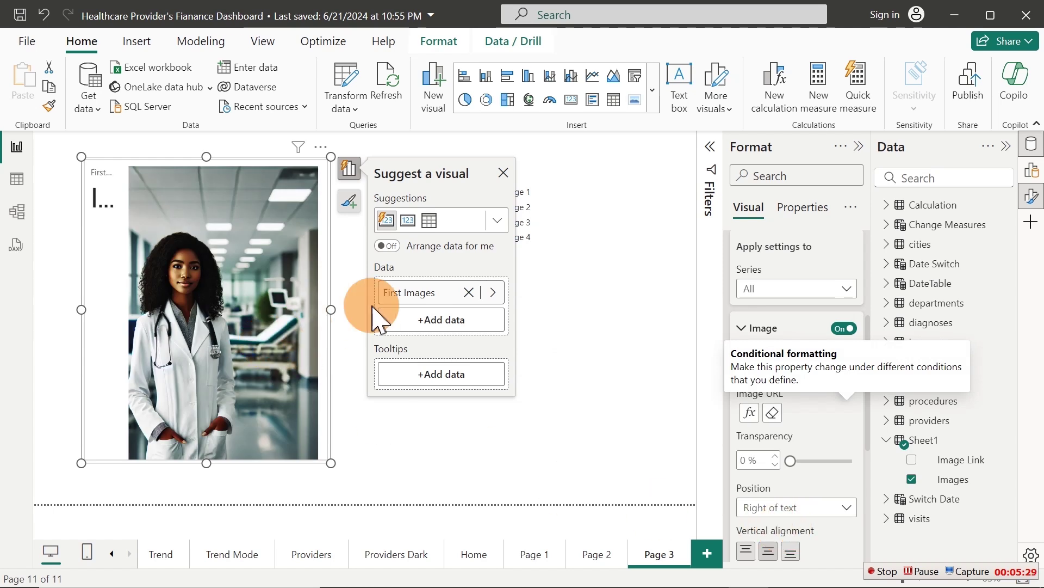
Close Suggest a visual, then select Image 1, Image 2, Image 3 and Image 4 in the slicer
left_click(503, 173)
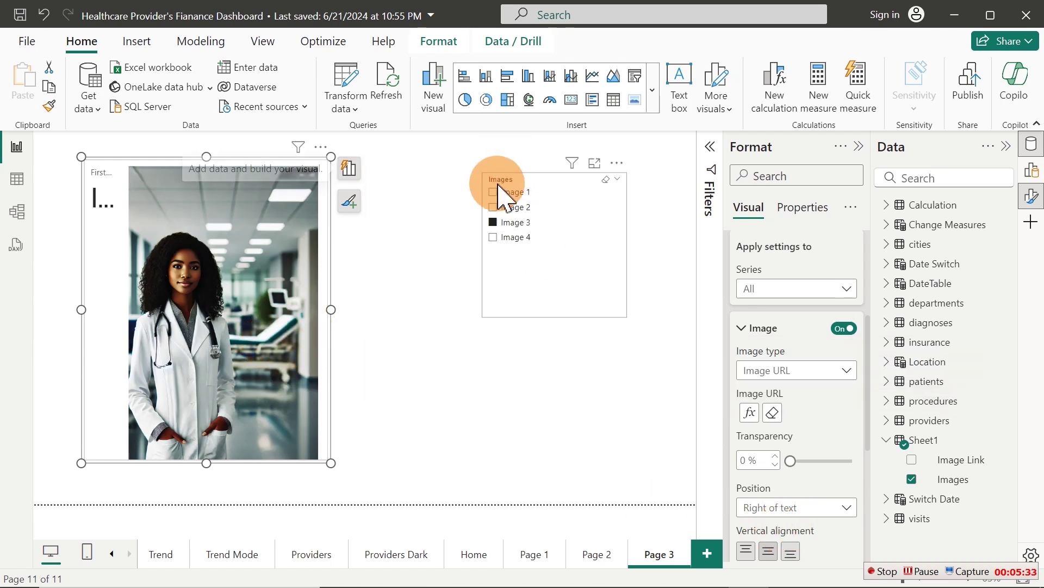
left_click(493, 192)
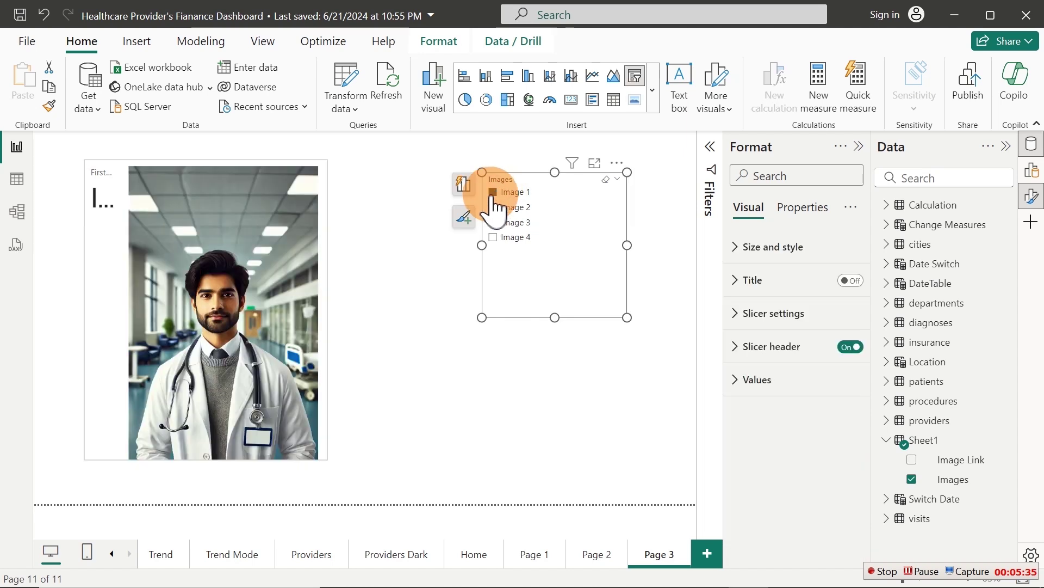
left_click(493, 208)
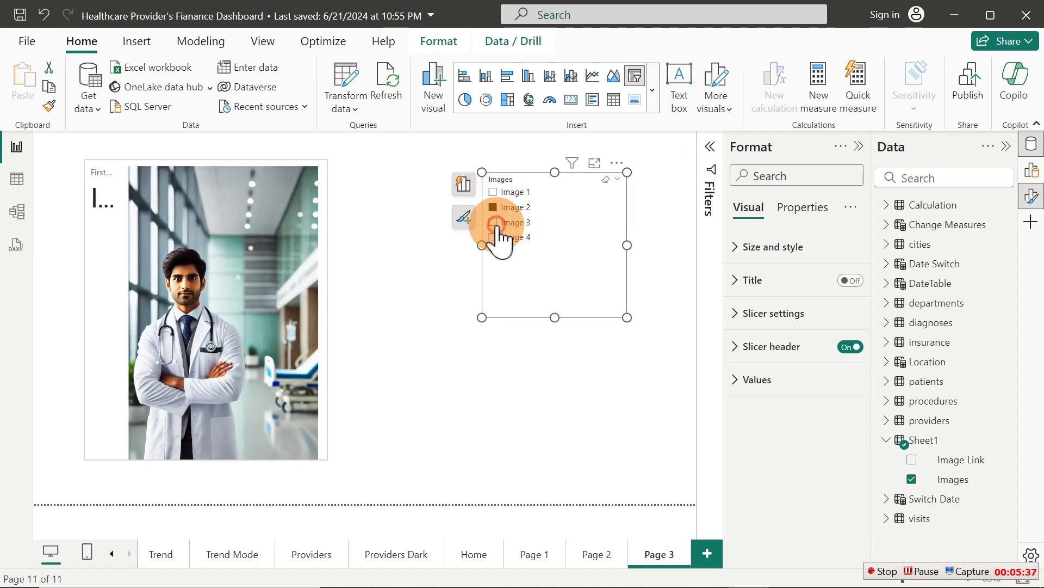
left_click(495, 223)
left_click(495, 238)
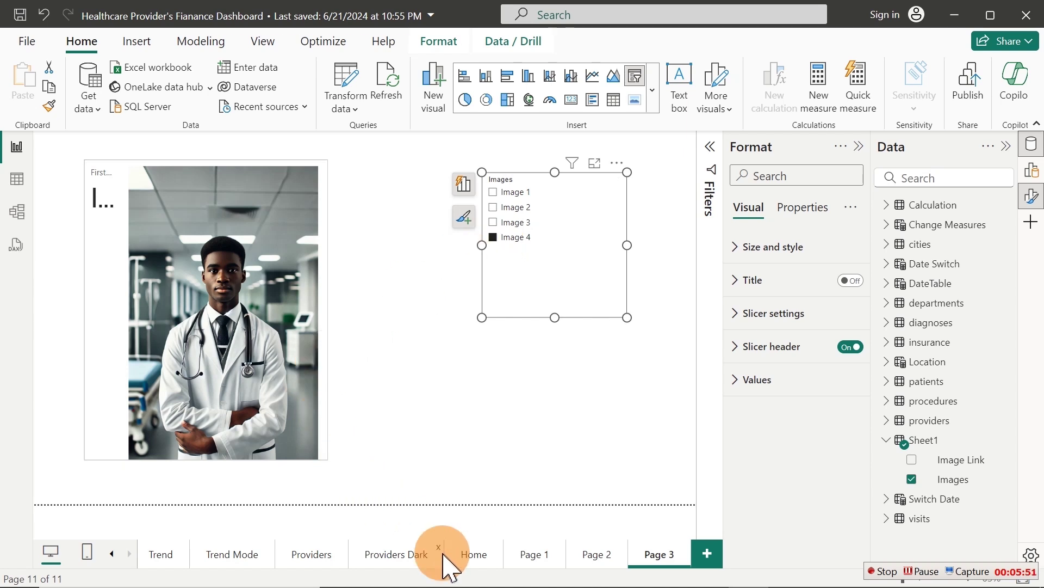
Switch to the report's Home page, then bring the Chrome window with Imgur forward
left_click(473, 555)
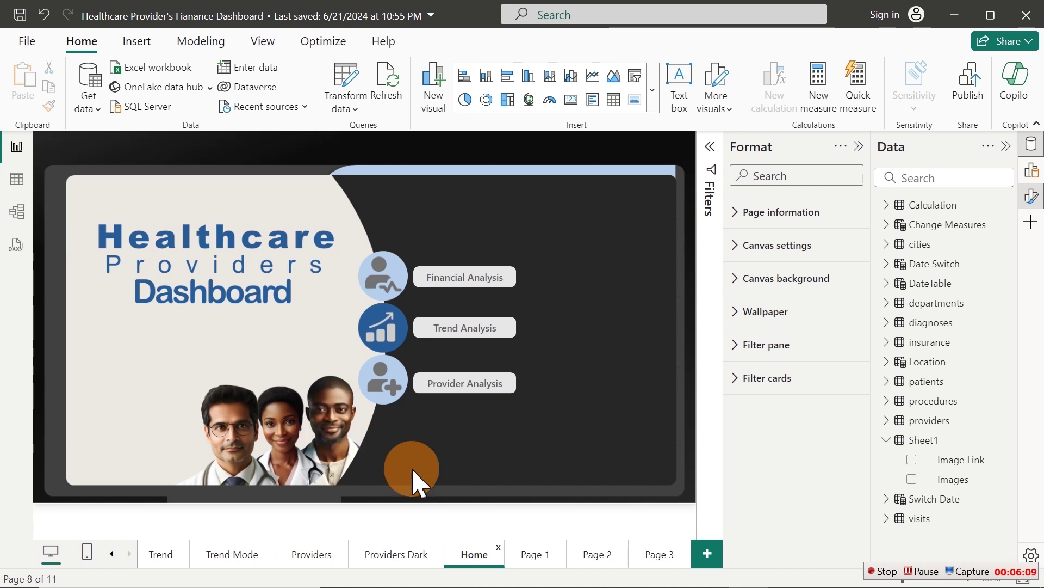
mouse_move(486, 585)
left_click(544, 571)
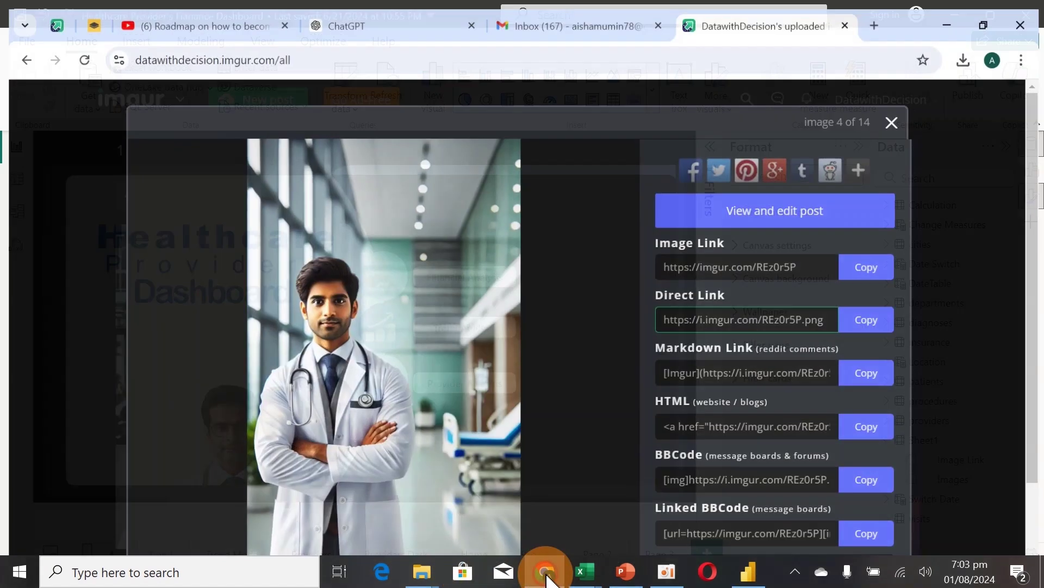
In the remove.bg tab, upload the Doctor 02 photo, then add the Doctor 03 photo
left_click(86, 18)
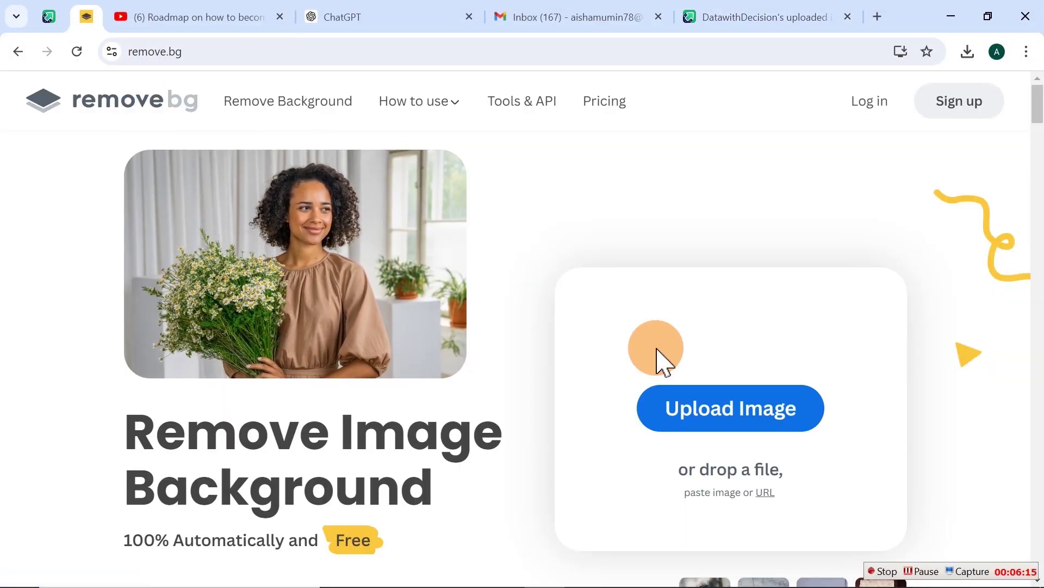
left_click(712, 426)
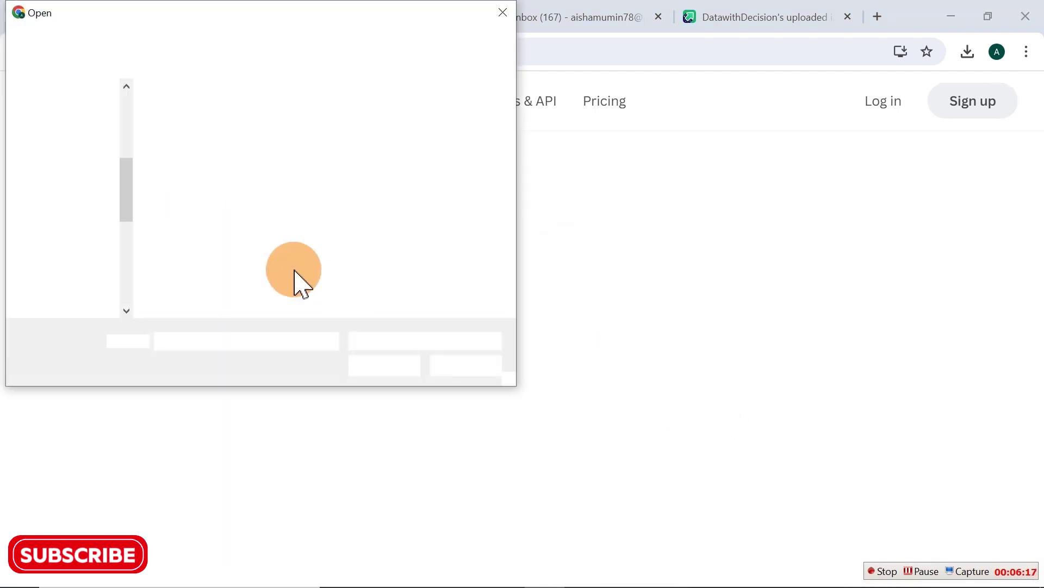
left_click(294, 127)
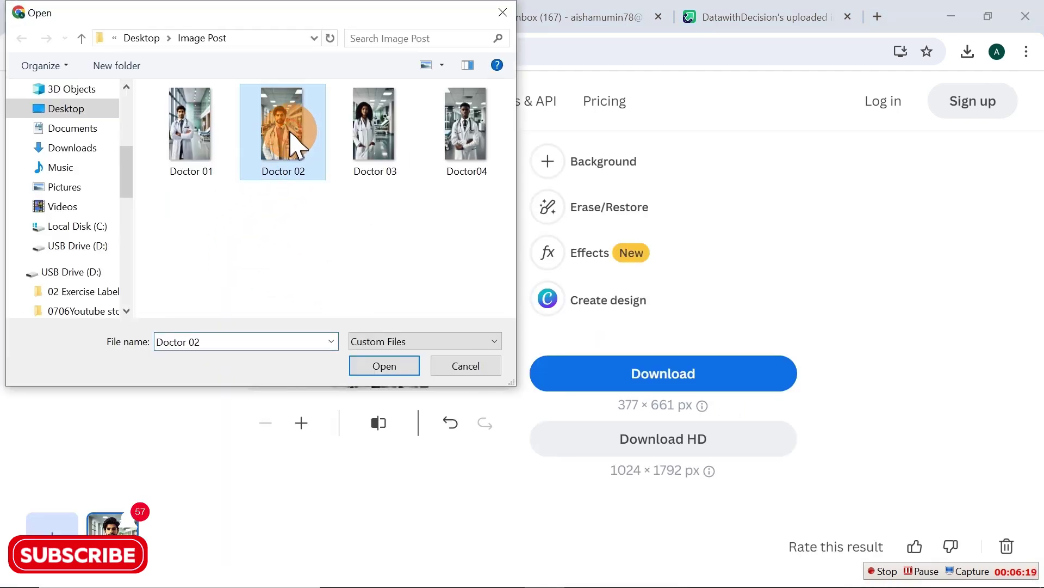
left_click(387, 366)
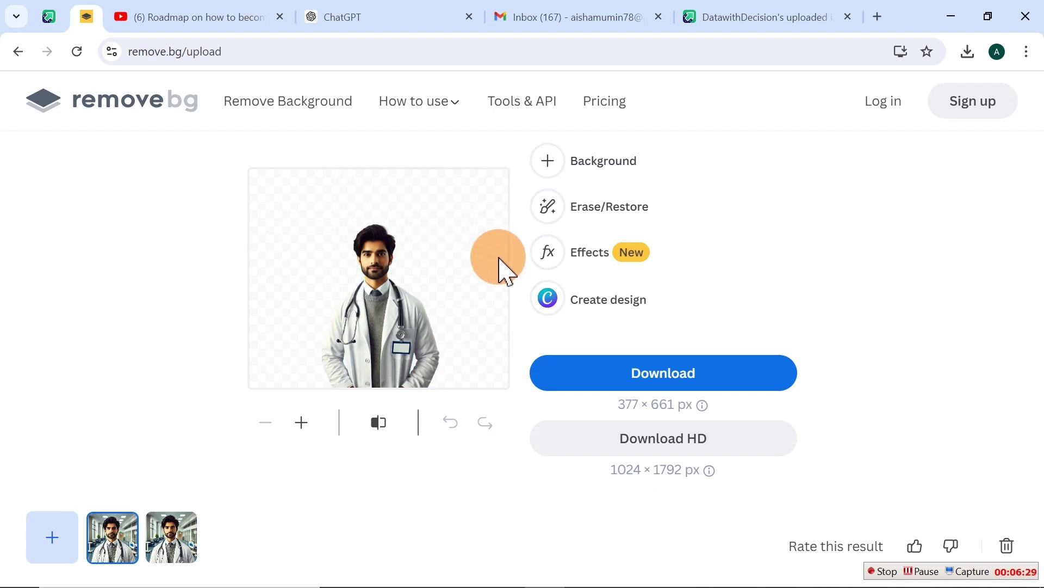
left_click(46, 540)
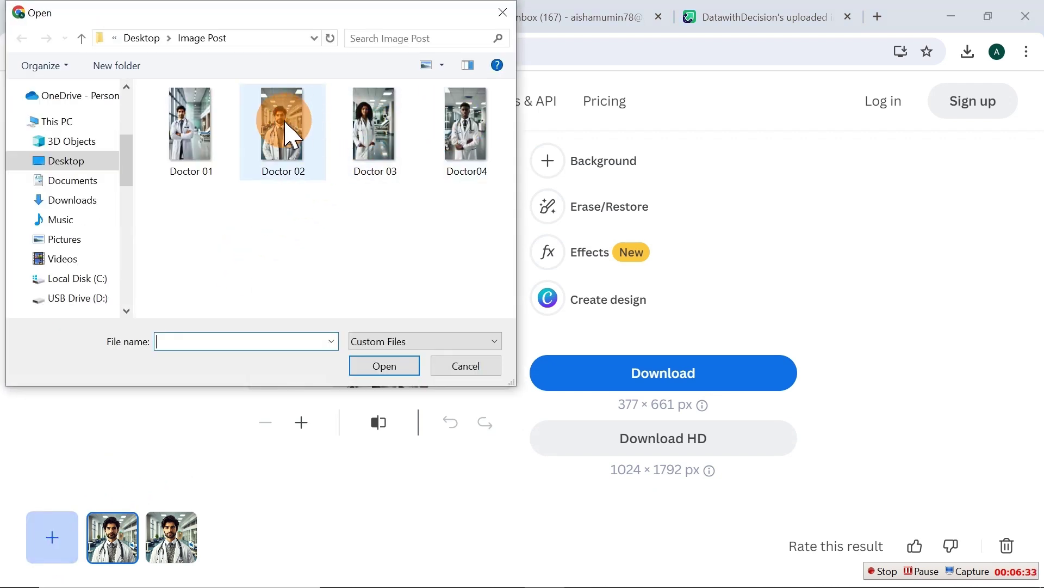
double_click(392, 127)
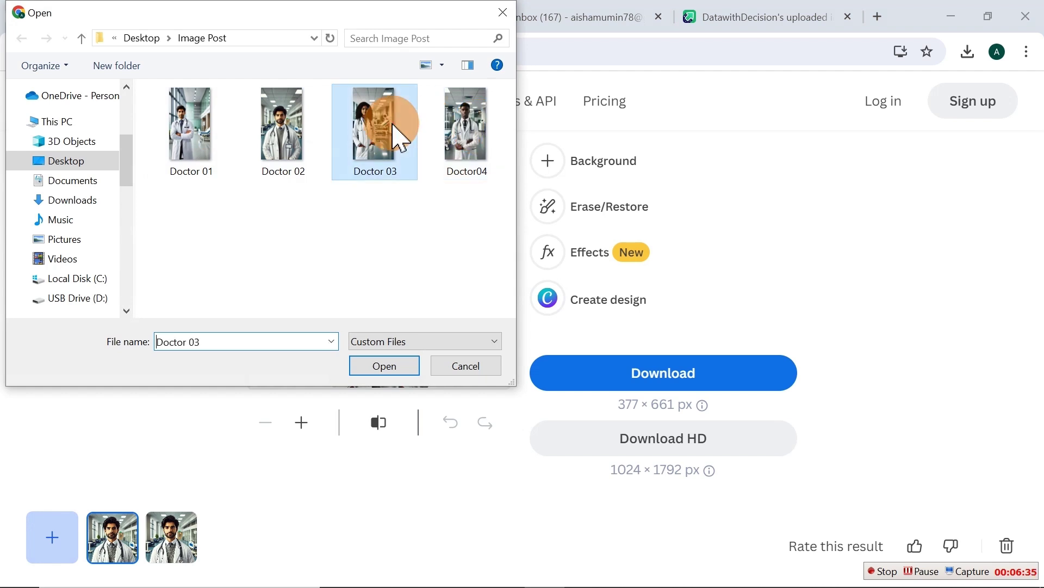